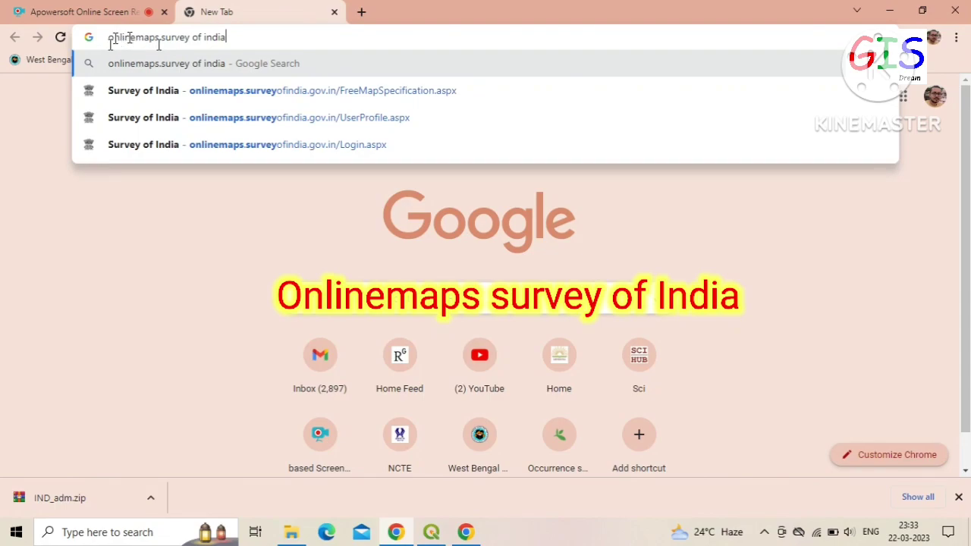
# Search Google for 'onlinemaps.survey of india'.
pyautogui.moveTo(110, 37); pyautogui.dragTo(236, 37)
pyautogui.click(236, 36)
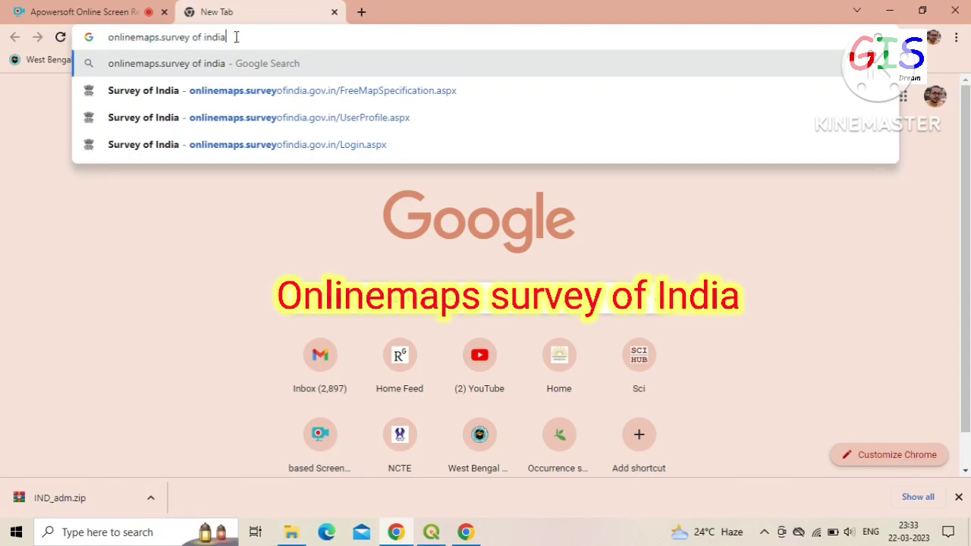
pyautogui.press('Return')
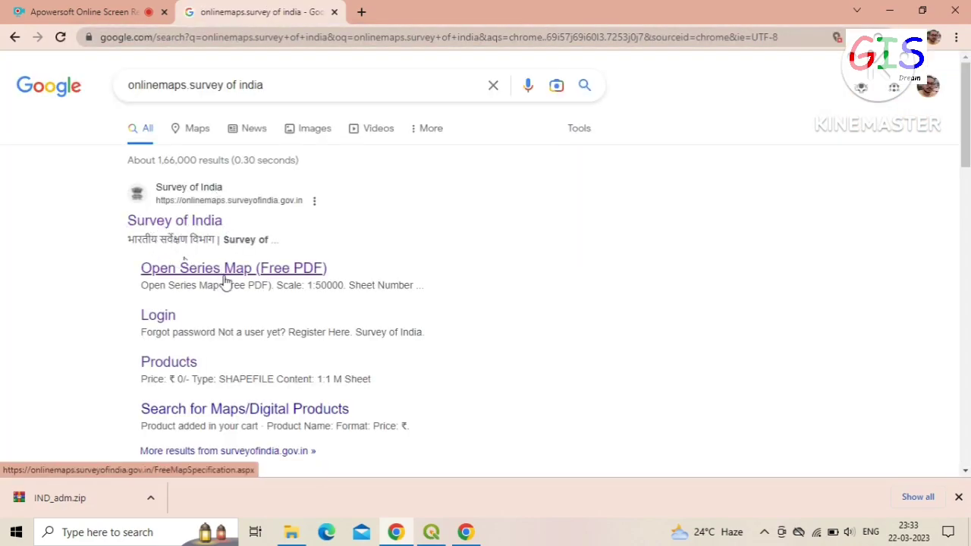
# Open the Survey of India portal's Products result in a new tab and switch to it.
pyautogui.scroll(-1, 336, 284)
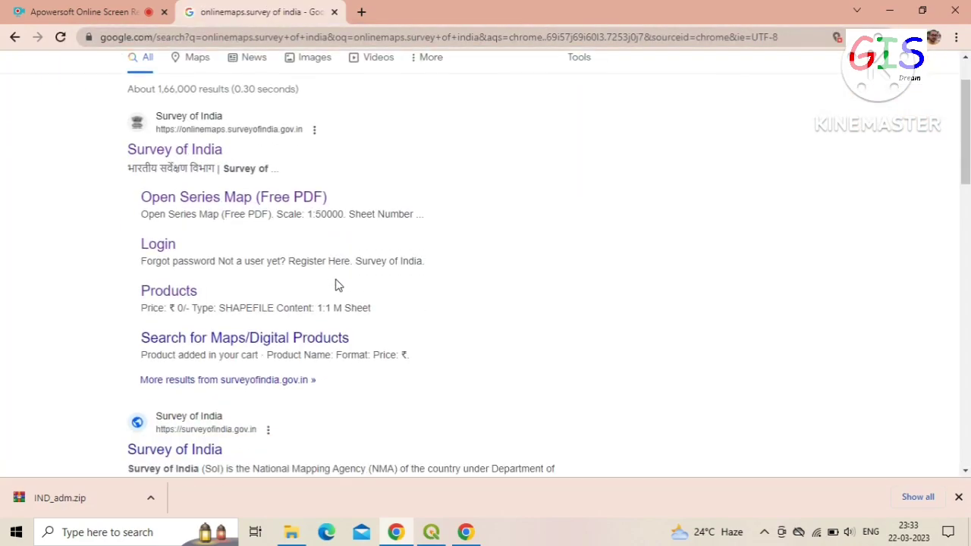
pyautogui.rightClick(165, 299)
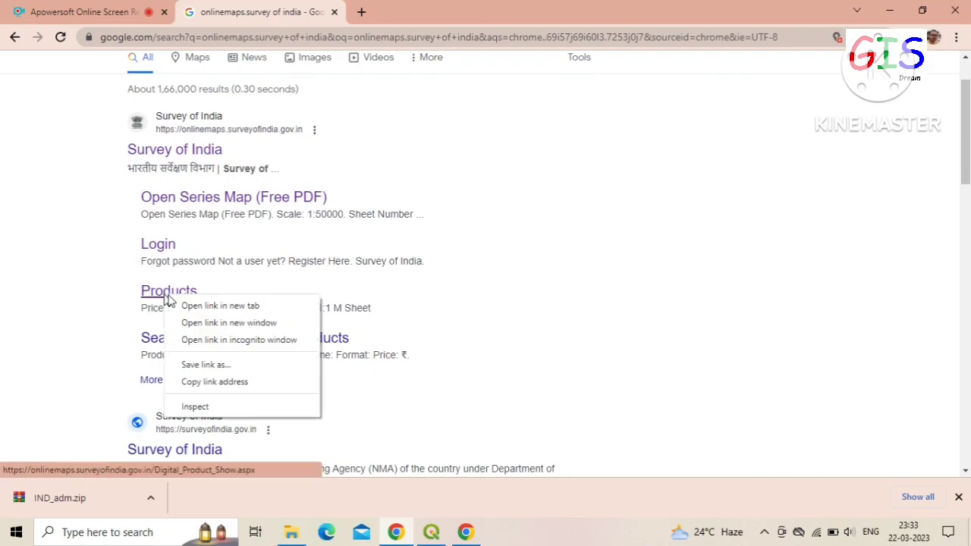
pyautogui.click(186, 305)
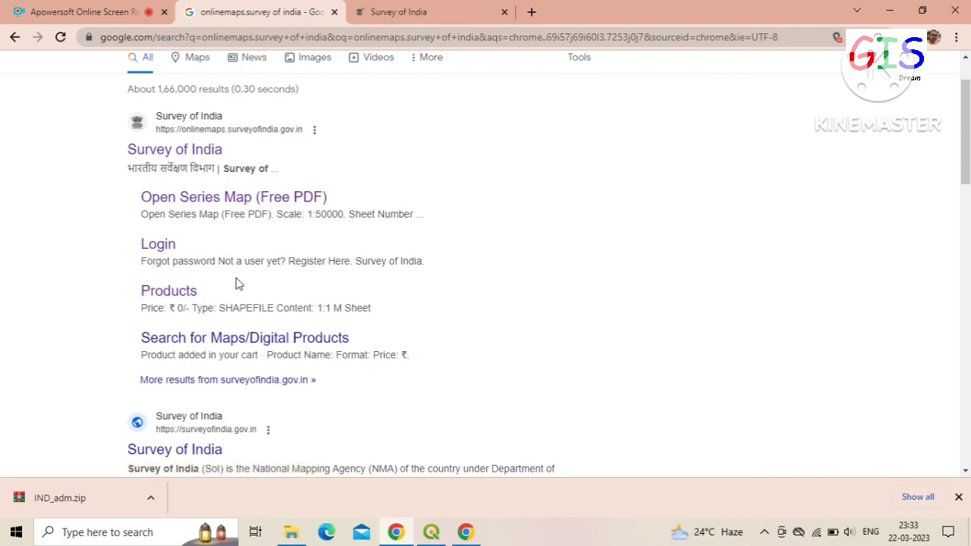
pyautogui.scroll(1, 236, 282)
pyautogui.click(392, 6)
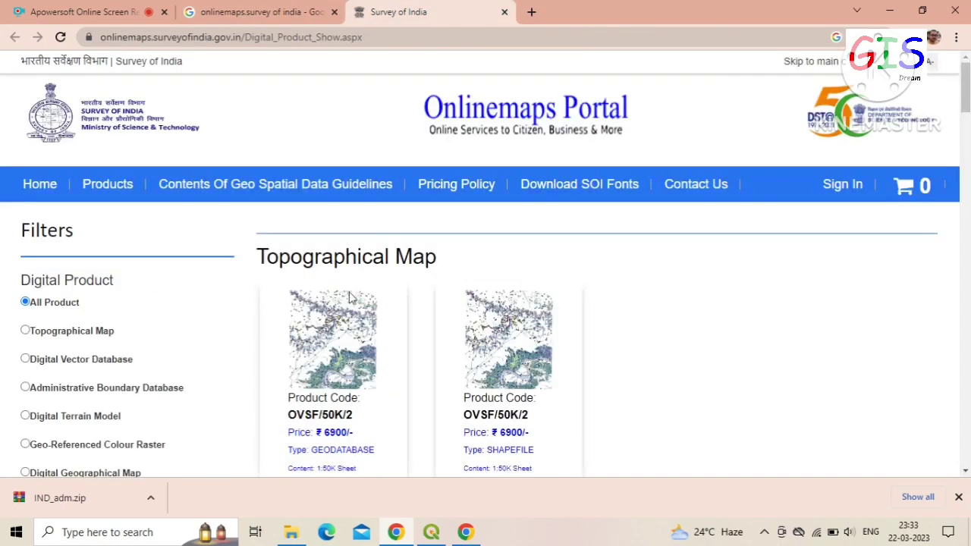
# Scroll down to the Administrative Boundary Database cards showing free shapefiles OVSF/1M/6 to OVSF/1M/9.
pyautogui.scroll(-2, 494, 282)
pyautogui.scroll(-1, 494, 282)
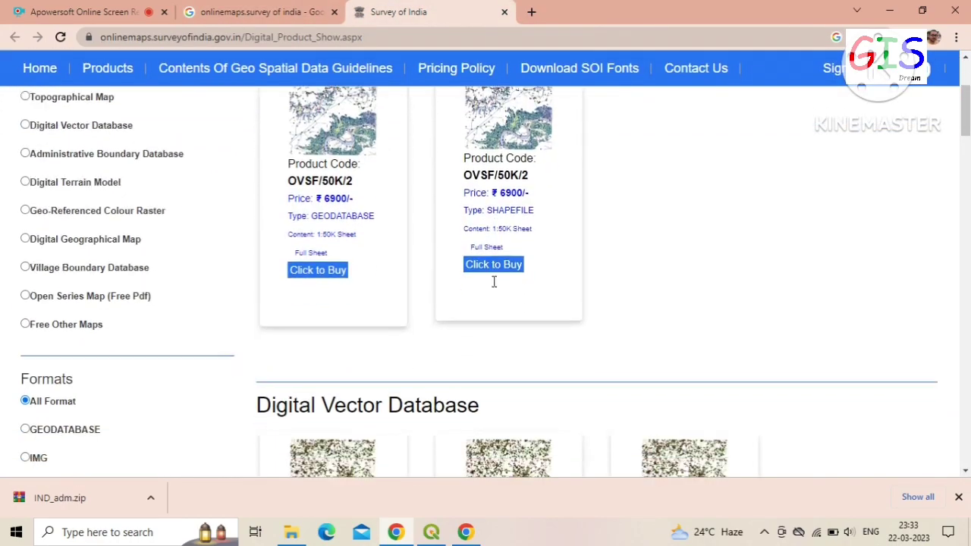
pyautogui.scroll(2, 273, 410)
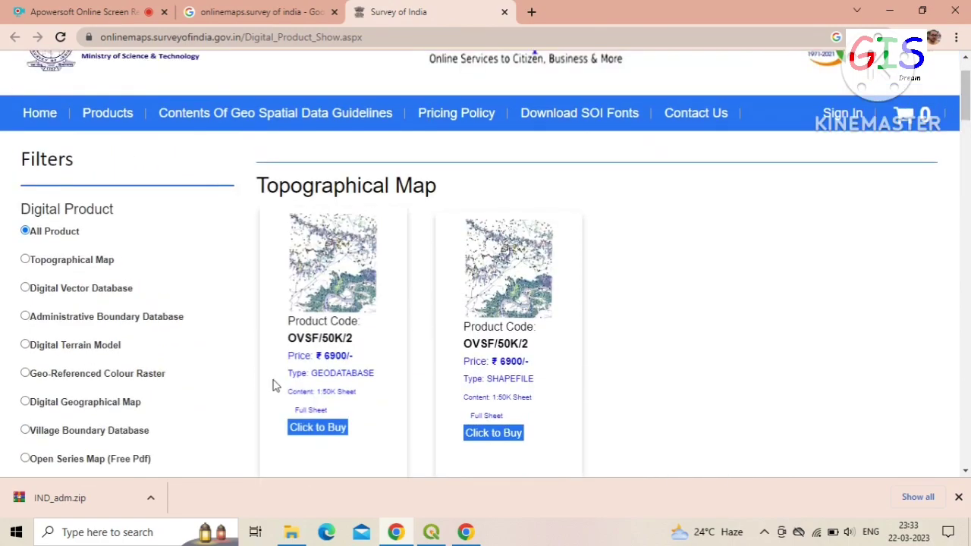
pyautogui.scroll(-3, 597, 357)
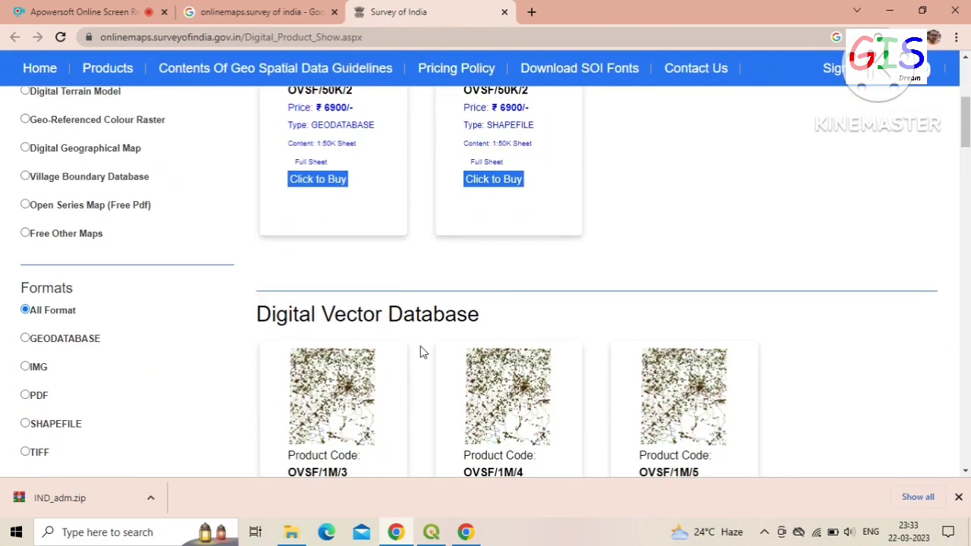
pyautogui.scroll(-2, 422, 351)
pyautogui.scroll(-3, 394, 369)
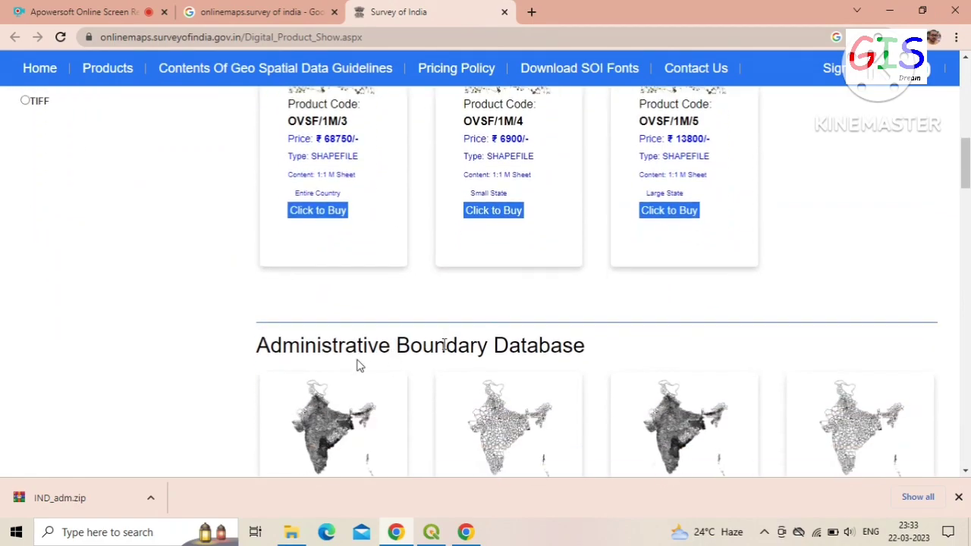
pyautogui.scroll(-2, 360, 366)
pyautogui.scroll(-1, 479, 342)
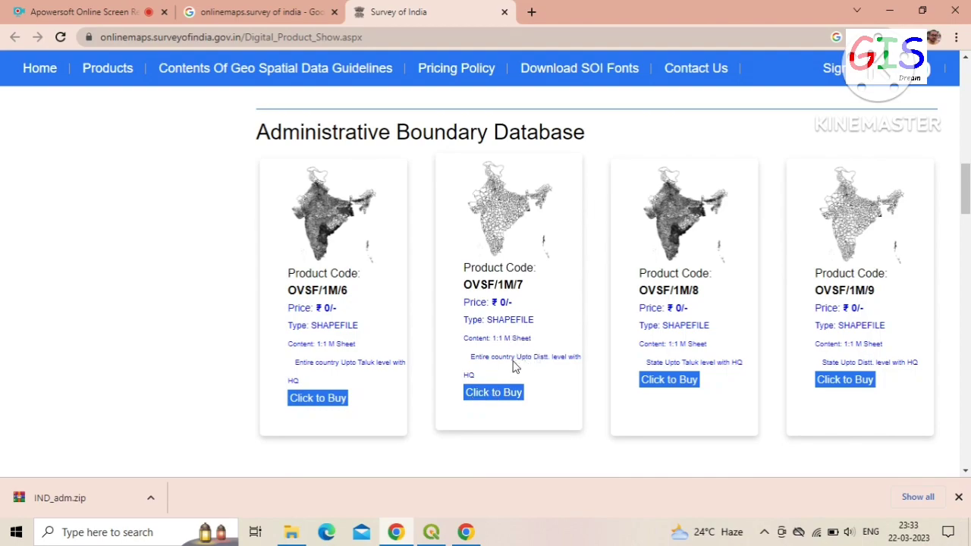
# Add the OVSF/1M/7 district boundary shapefile to the cart and view the cart.
pyautogui.click(507, 394)
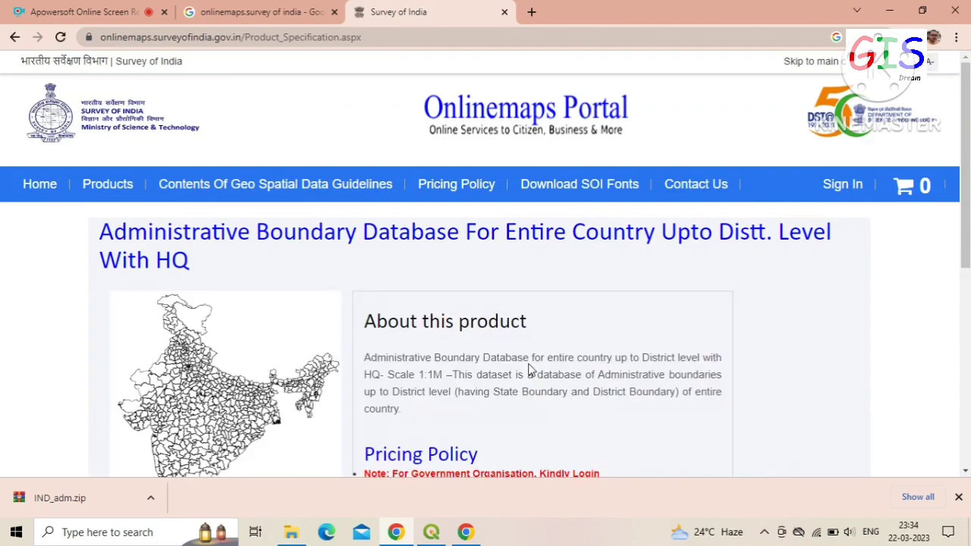
pyautogui.scroll(-2, 607, 343)
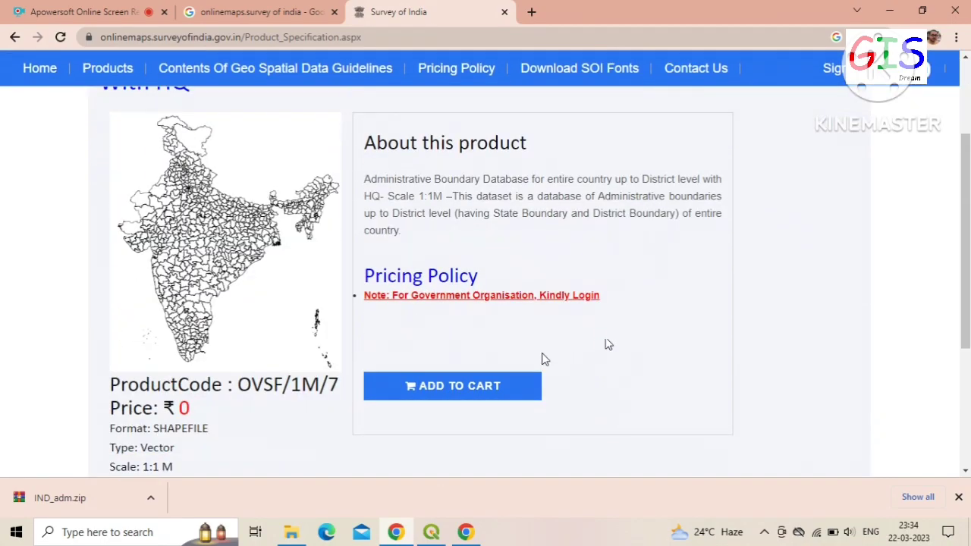
pyautogui.scroll(-1, 447, 383)
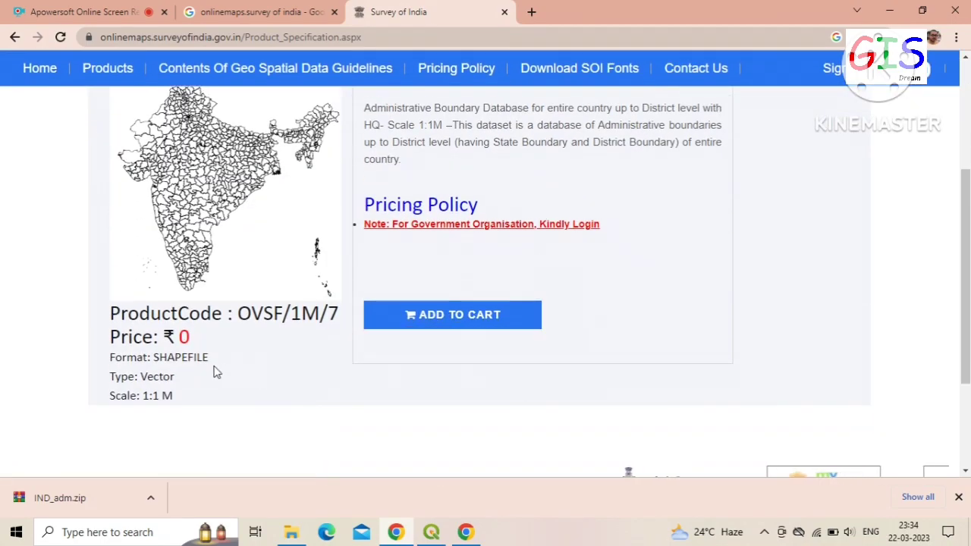
pyautogui.scroll(1, 412, 366)
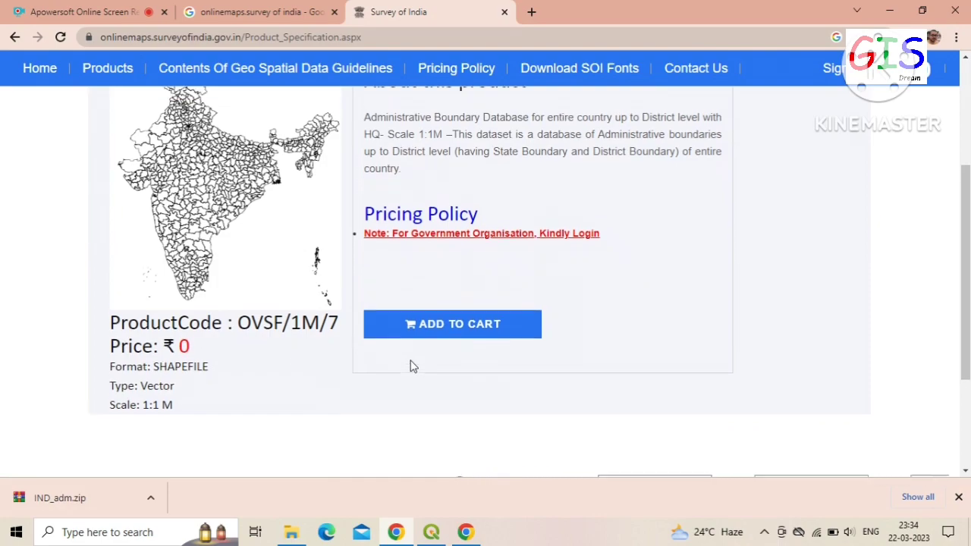
pyautogui.scroll(1, 411, 366)
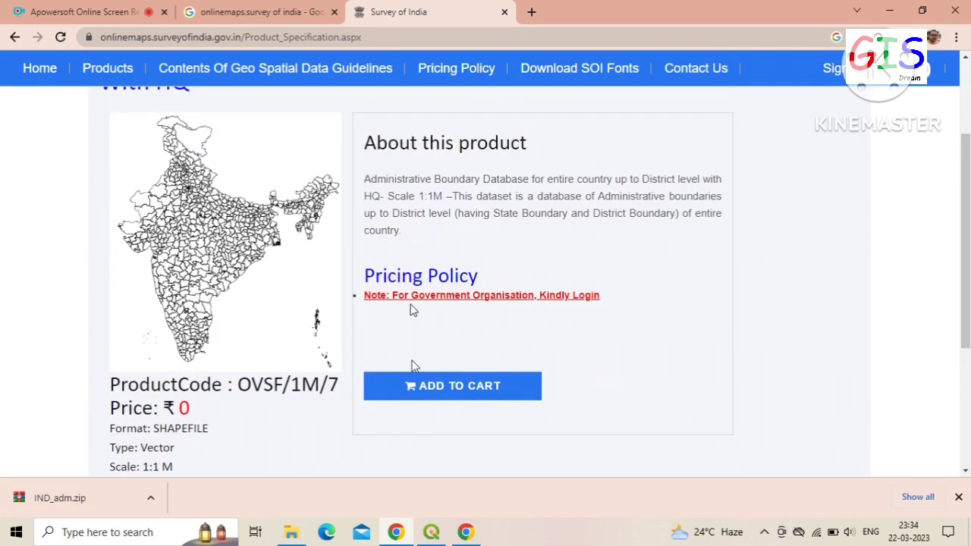
pyautogui.click(446, 387)
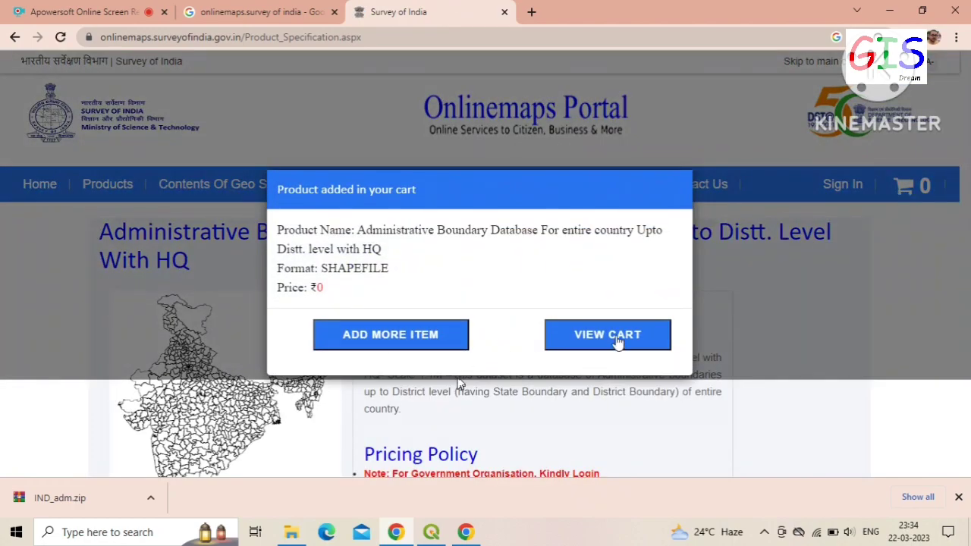
pyautogui.click(618, 343)
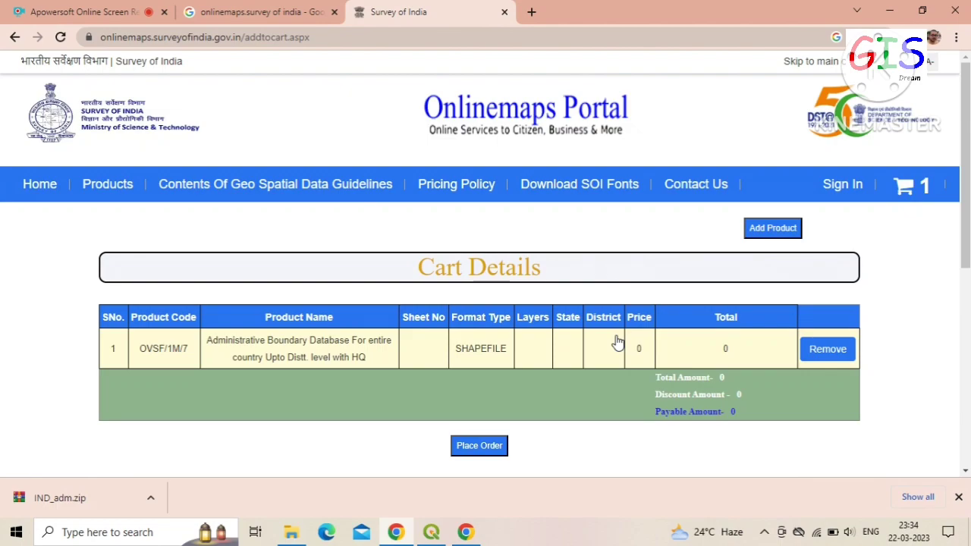
pyautogui.scroll(-1, 627, 358)
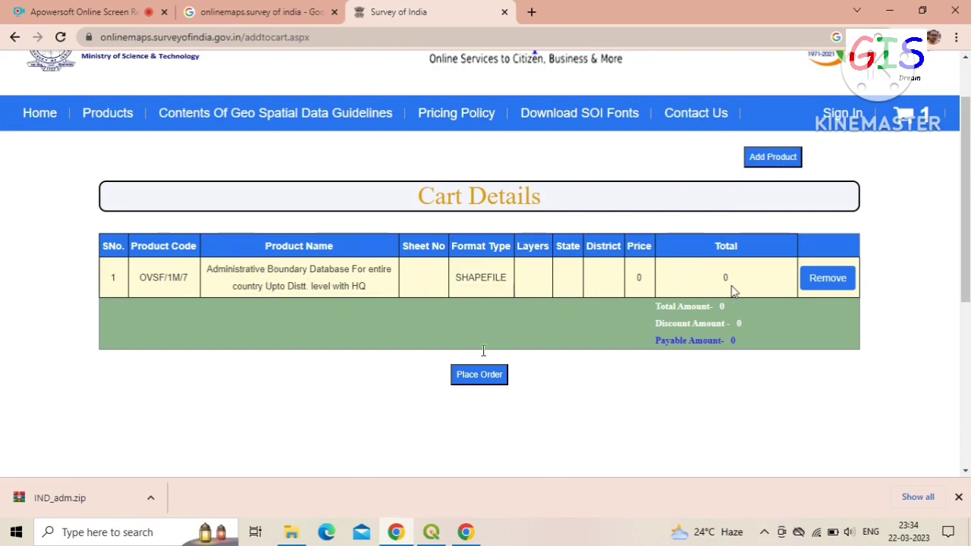
# Place the order for the cart item to reach the Login form.
pyautogui.click(491, 377)
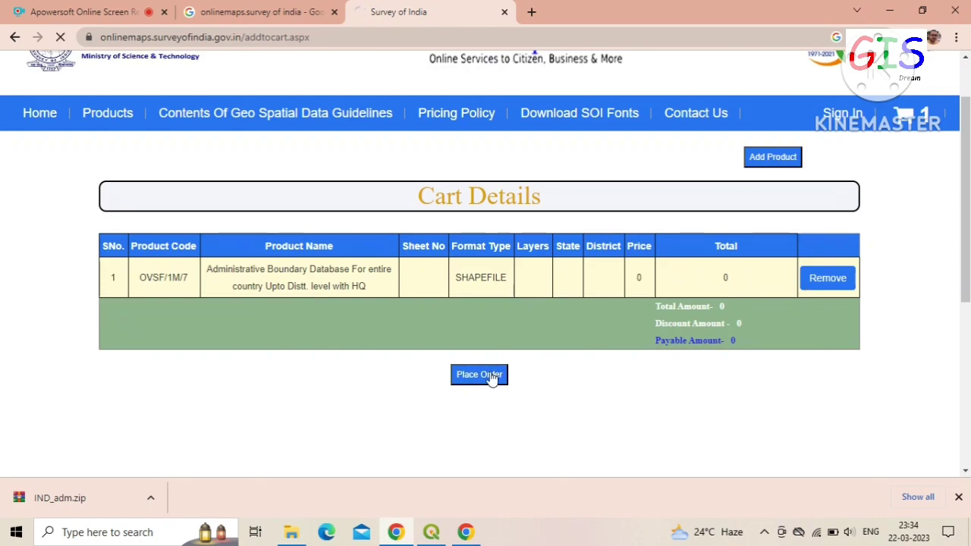
pyautogui.scroll(-1, 444, 307)
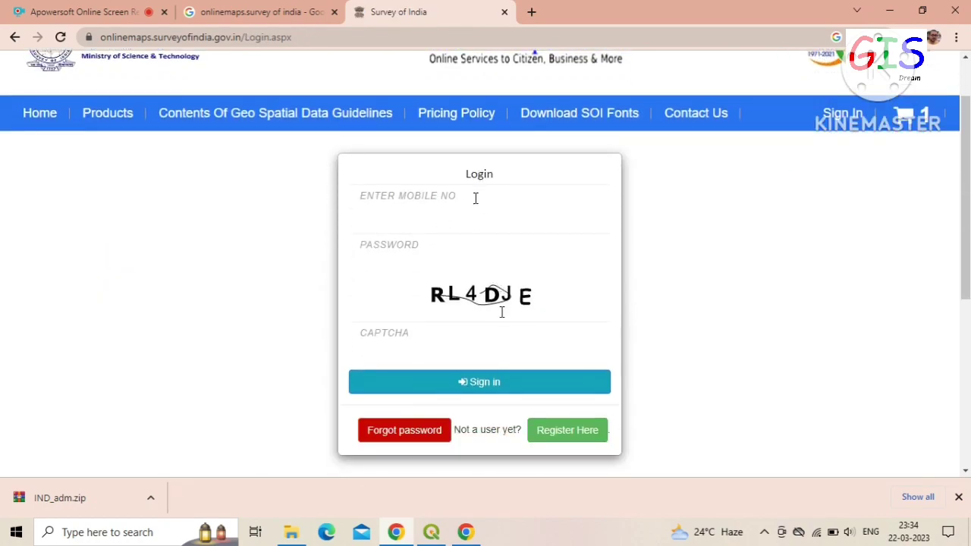
pyautogui.scroll(1, 475, 198)
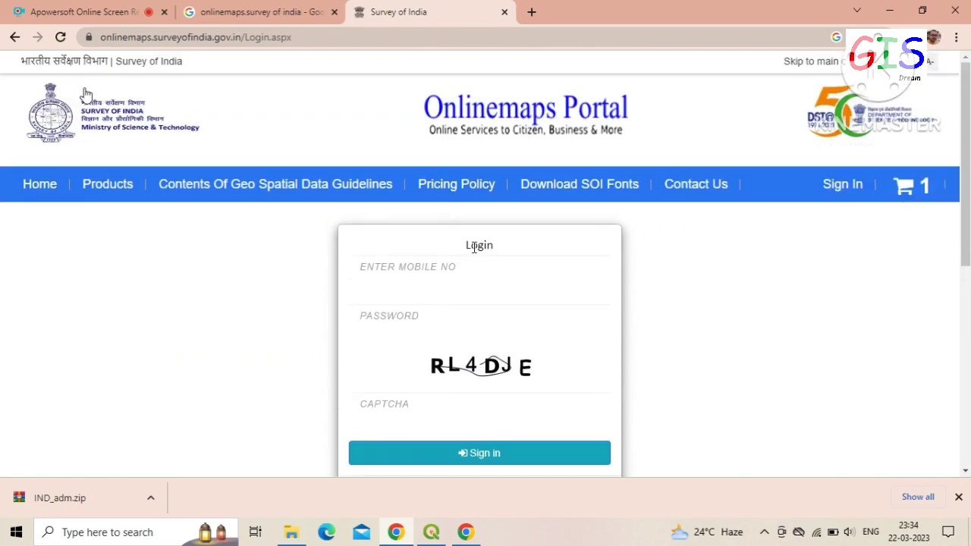
pyautogui.scroll(-1, 527, 264)
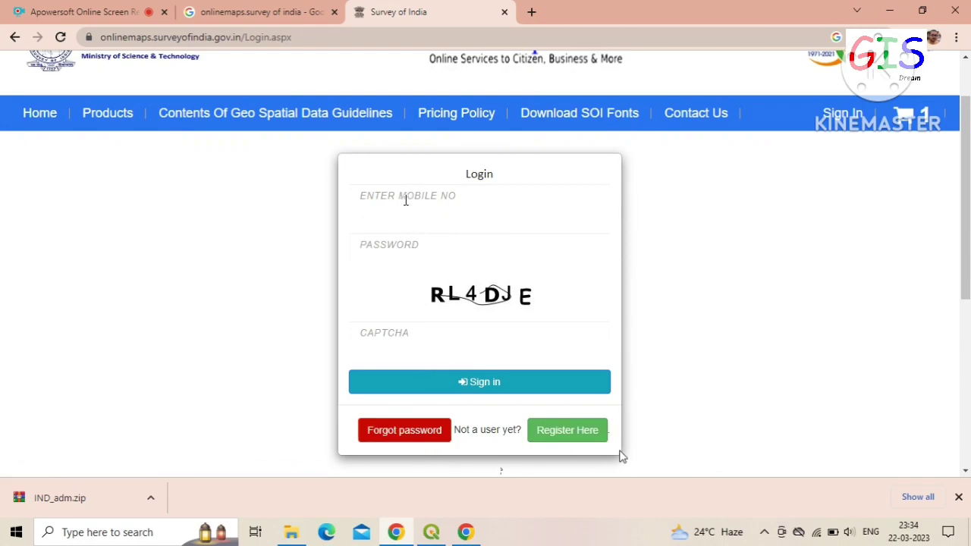
# Sign in with the account mobile number, password and CAPTCHA code.
pyautogui.click(445, 201)
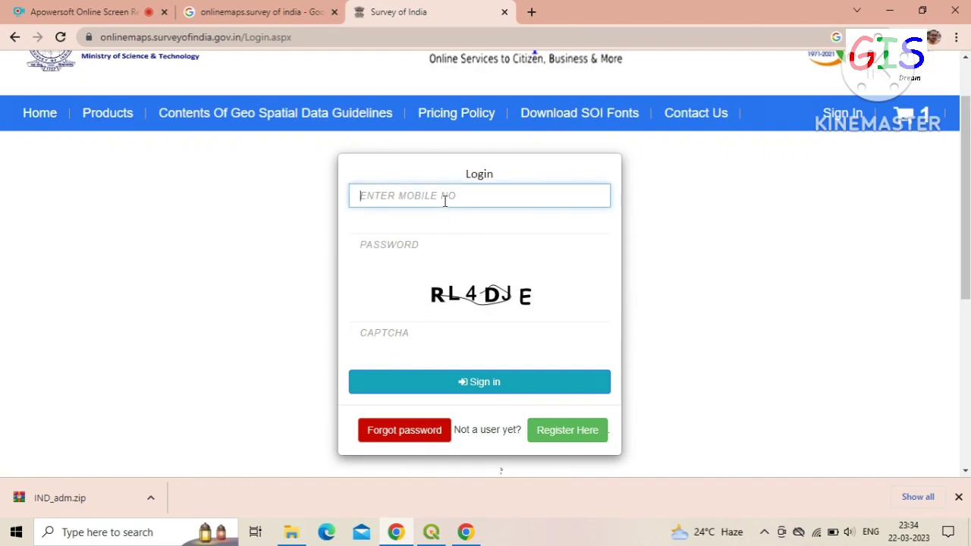
pyautogui.write('98765432')
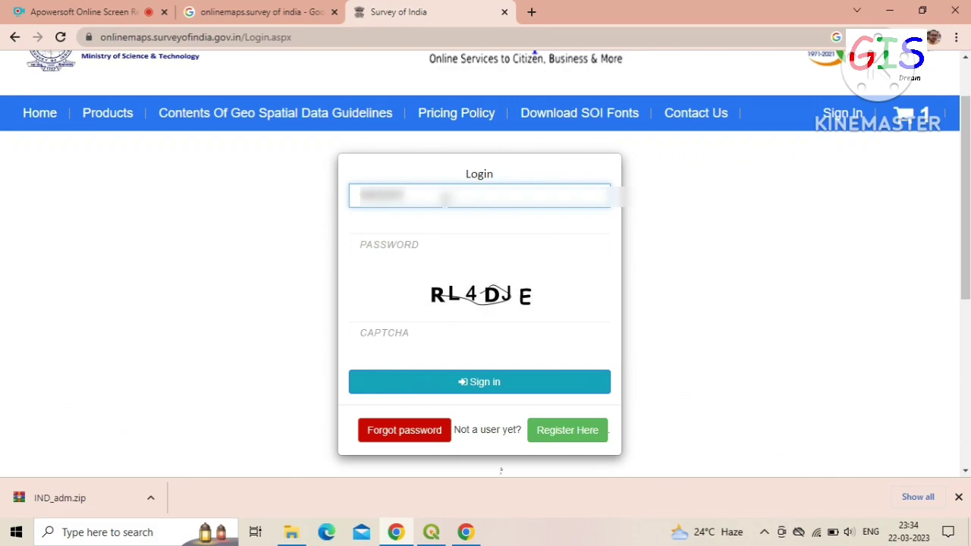
pyautogui.click(410, 248)
pyautogui.write('••')
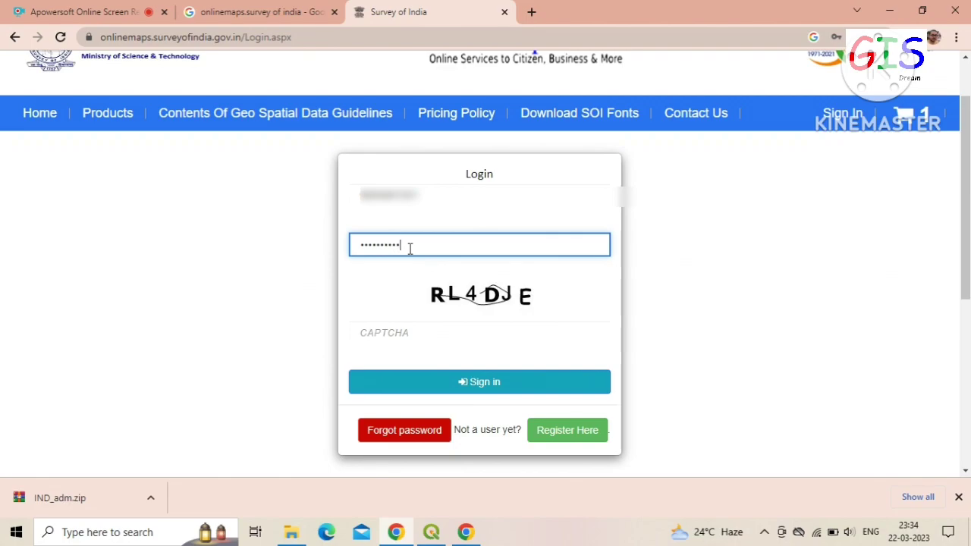
pyautogui.click(421, 330)
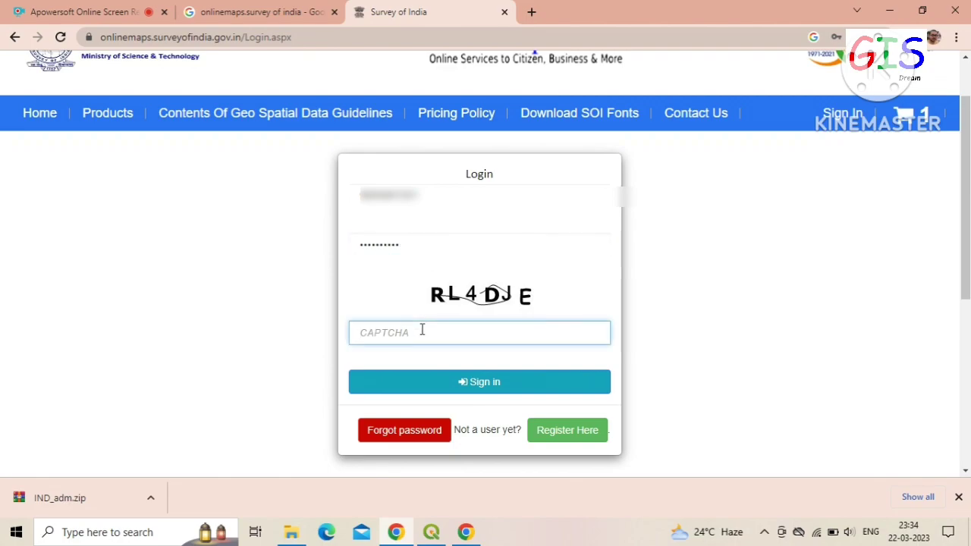
pyautogui.write('RL4DJE')
pyautogui.click(469, 386)
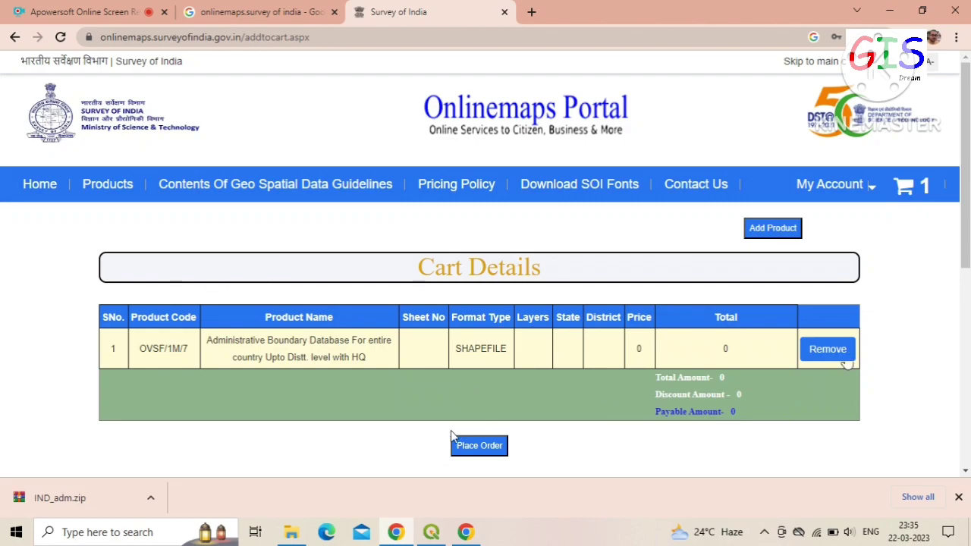
# Place the OVSF/1M/7 order, accept the terms and conditions, and proceed to download.
pyautogui.scroll(-1, 520, 433)
pyautogui.click(482, 379)
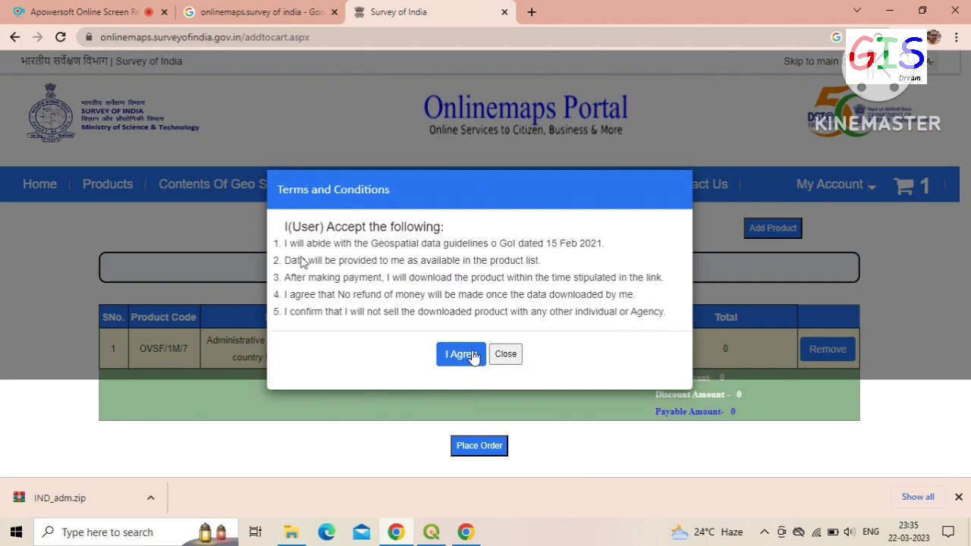
pyautogui.click(450, 354)
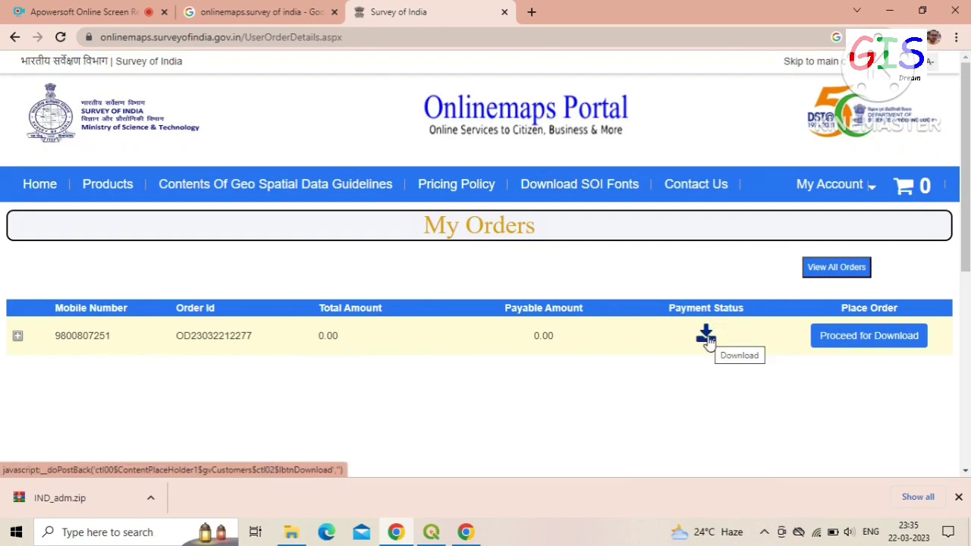
pyautogui.click(825, 340)
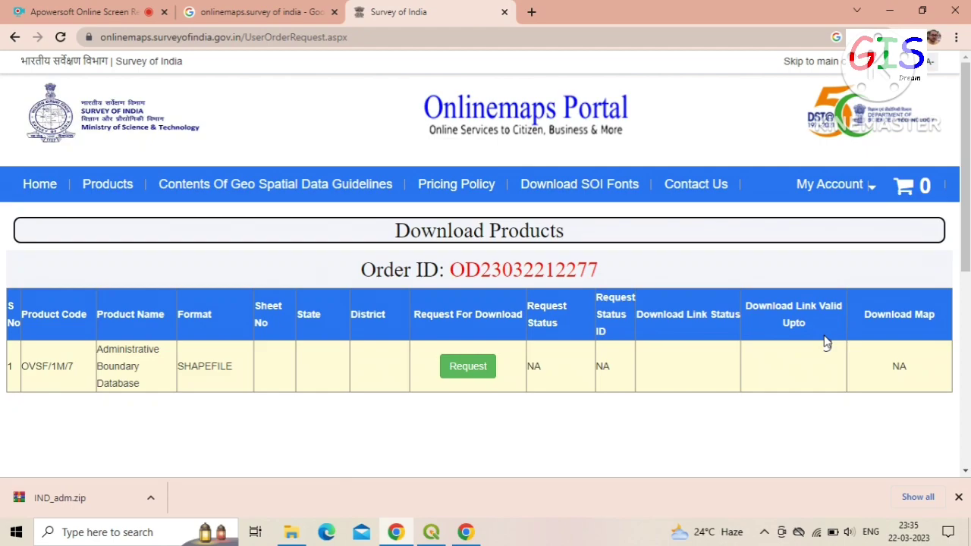
# Request the Administrative Boundary Database, generate its download link, and download the zip.
pyautogui.scroll(-1, 562, 414)
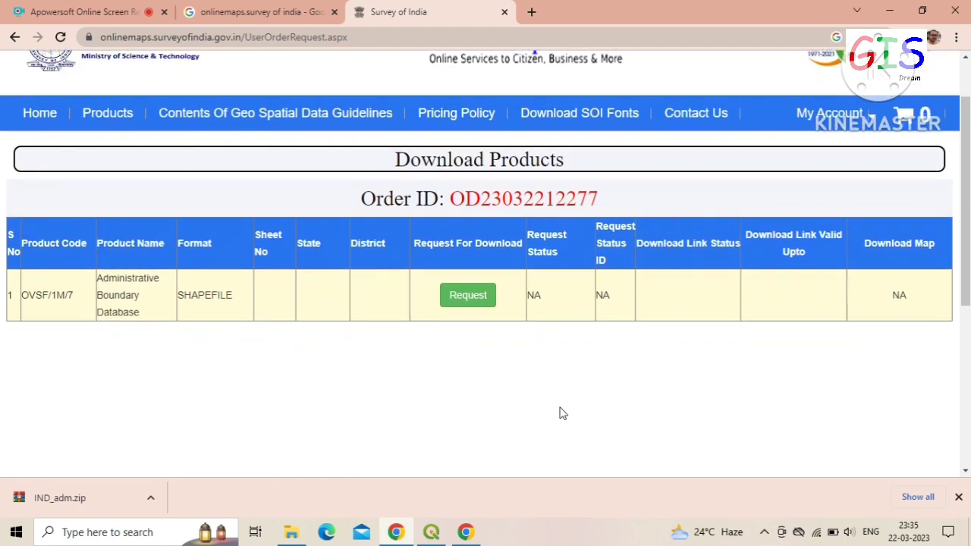
pyautogui.click(472, 299)
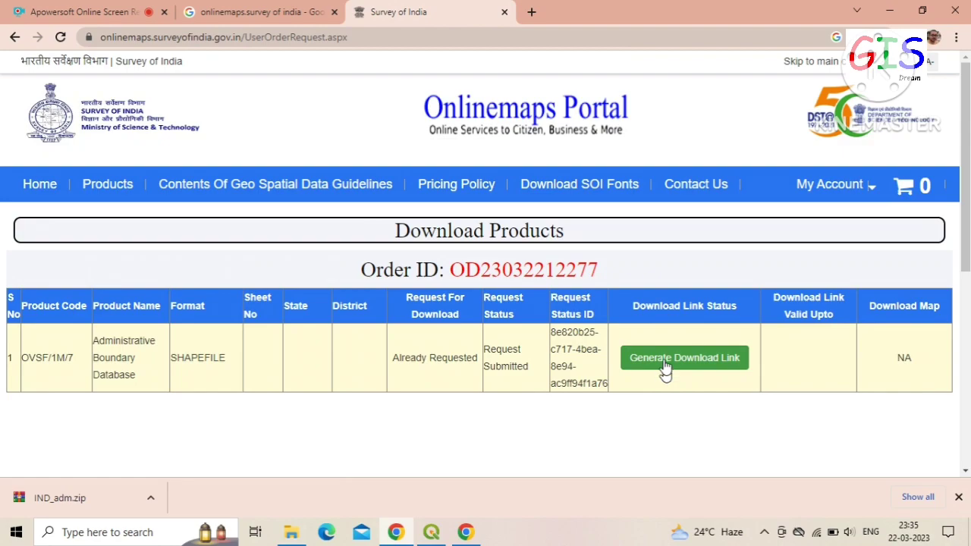
pyautogui.click(715, 364)
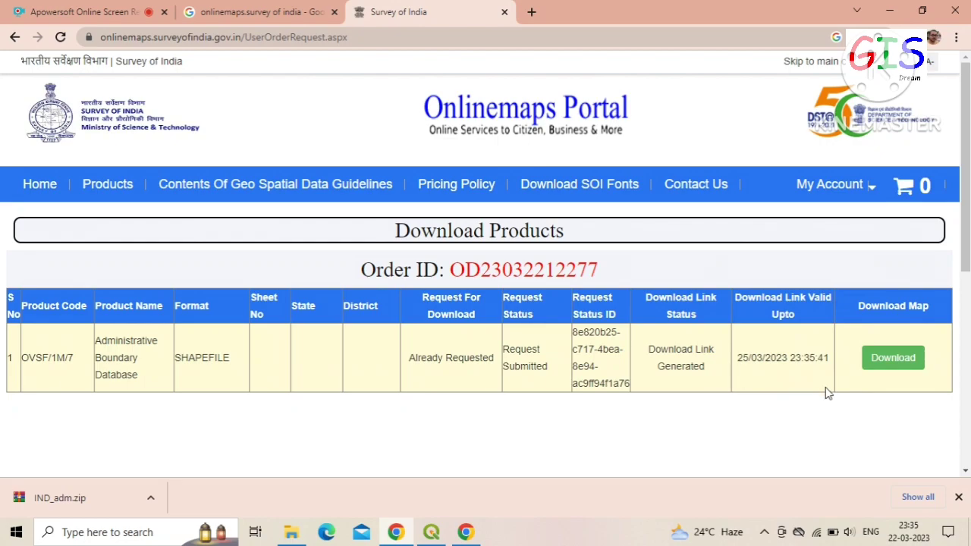
pyautogui.click(899, 364)
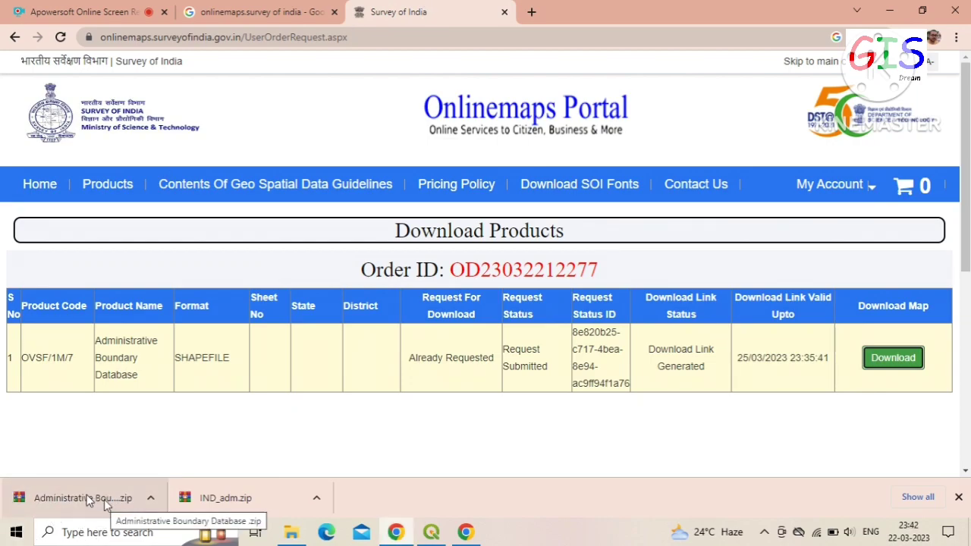
# Move the downloaded boundary zip into the F:\QGITranning\India SHP folder.
pyautogui.rightClick(88, 501)
pyautogui.click(115, 465)
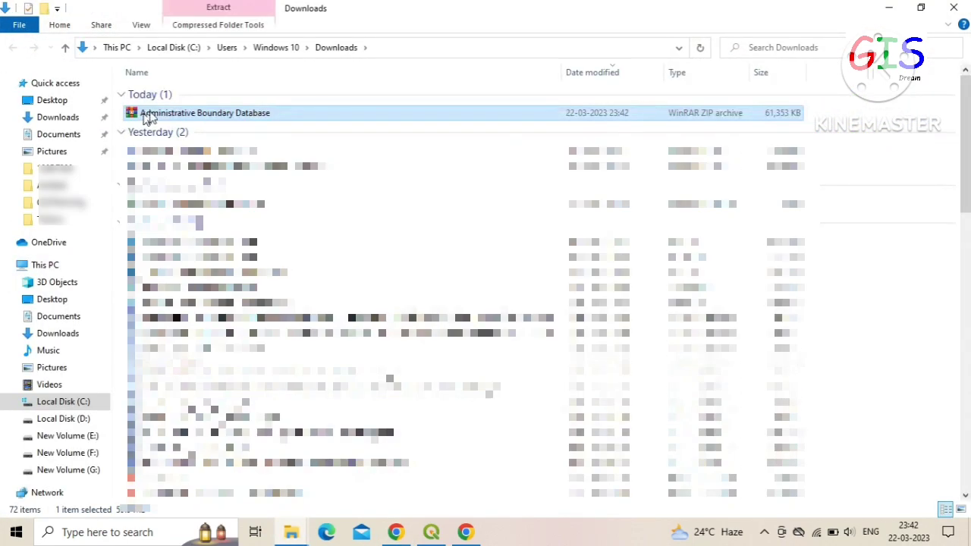
pyautogui.rightClick(149, 114)
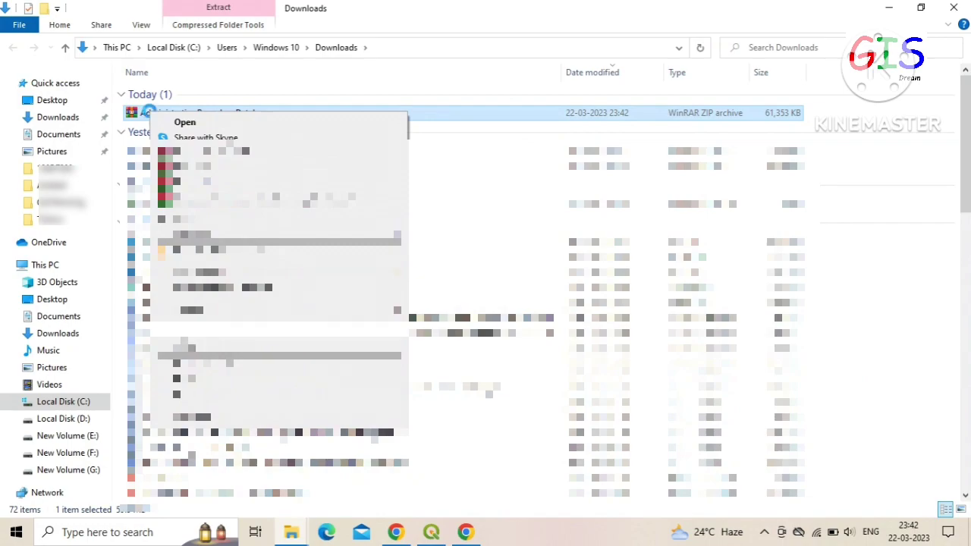
pyautogui.press('Escape')
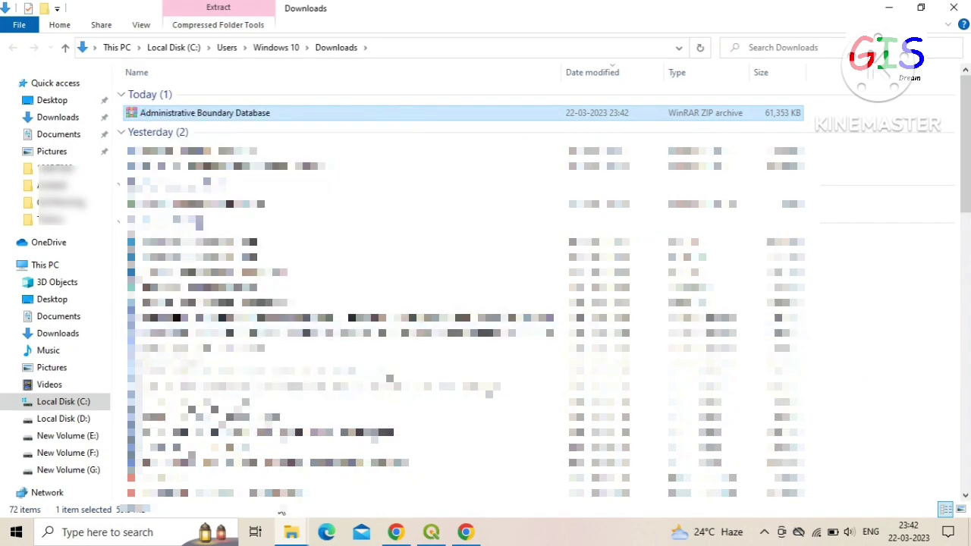
pyautogui.moveTo(291, 532)
pyautogui.click(213, 480)
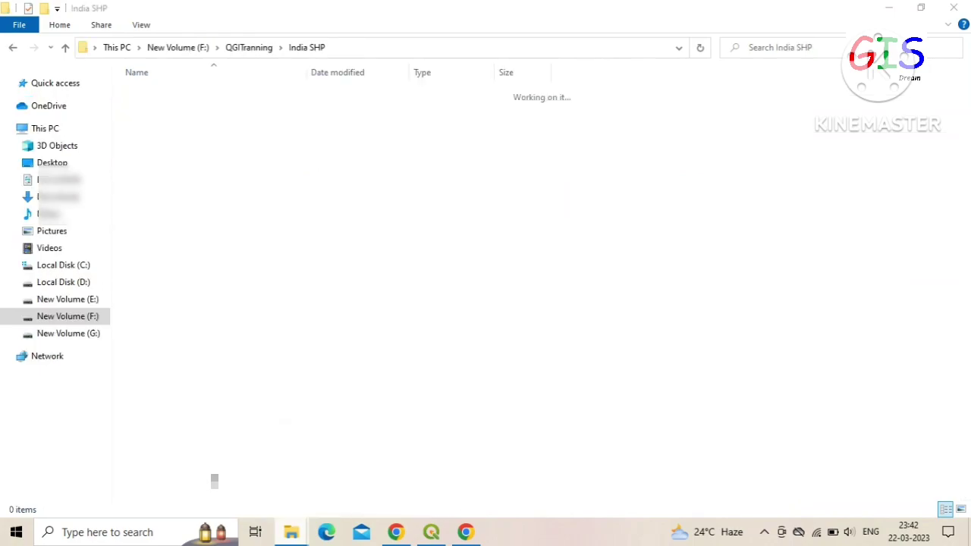
pyautogui.rightClick(192, 189)
pyautogui.click(229, 283)
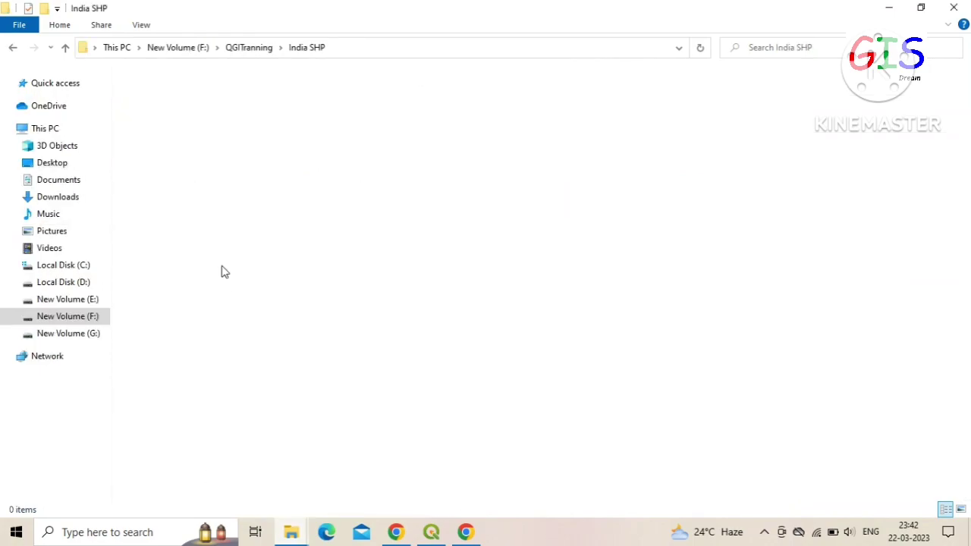
pyautogui.rightClick(188, 176)
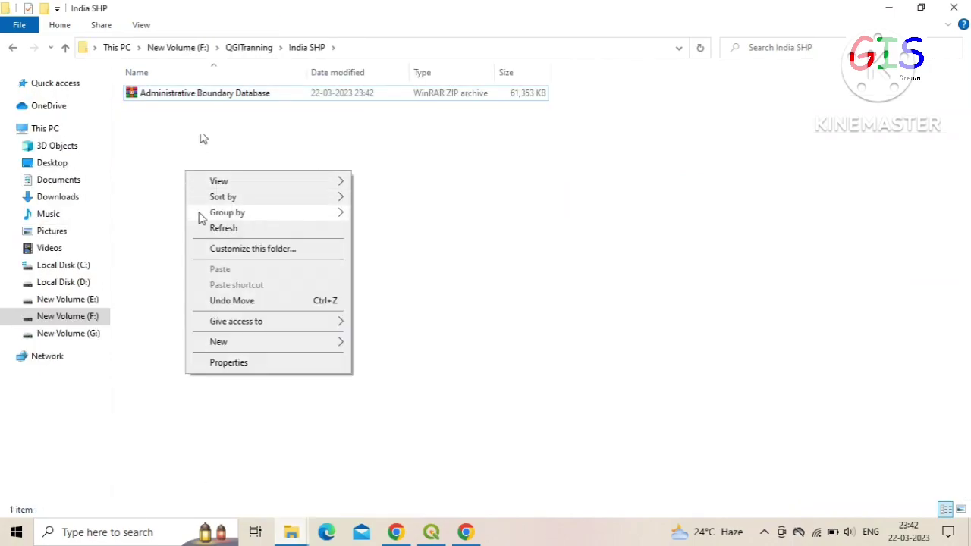
pyautogui.click(206, 228)
# Extract the Administrative Boundary Database zip into the India SHP folder.
pyautogui.click(171, 99)
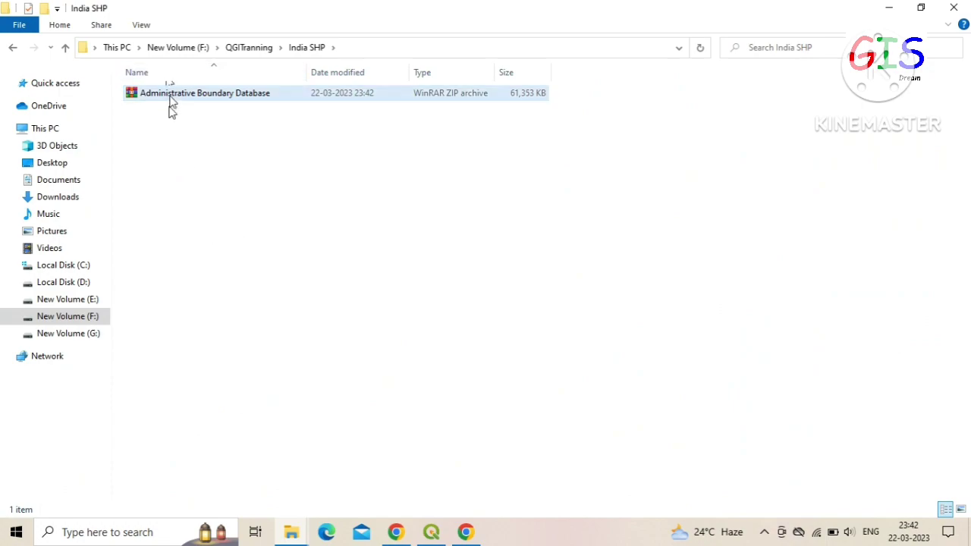
pyautogui.rightClick(170, 92)
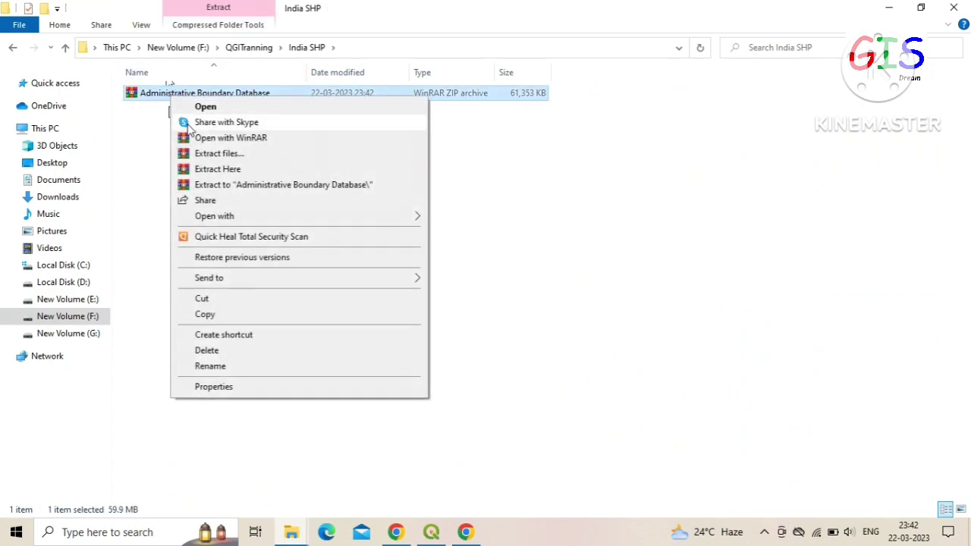
pyautogui.click(210, 170)
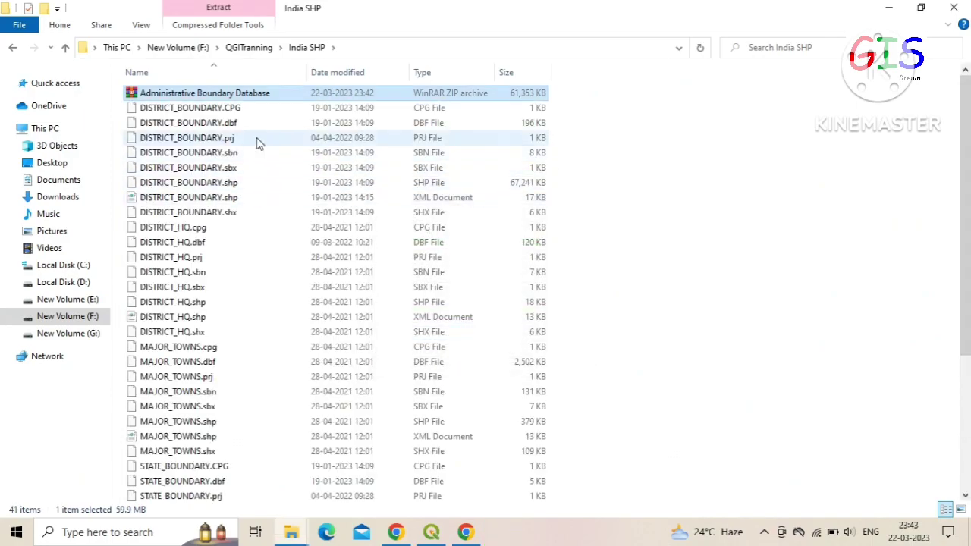
pyautogui.scroll(-4, 267, 239)
pyautogui.scroll(4, 270, 236)
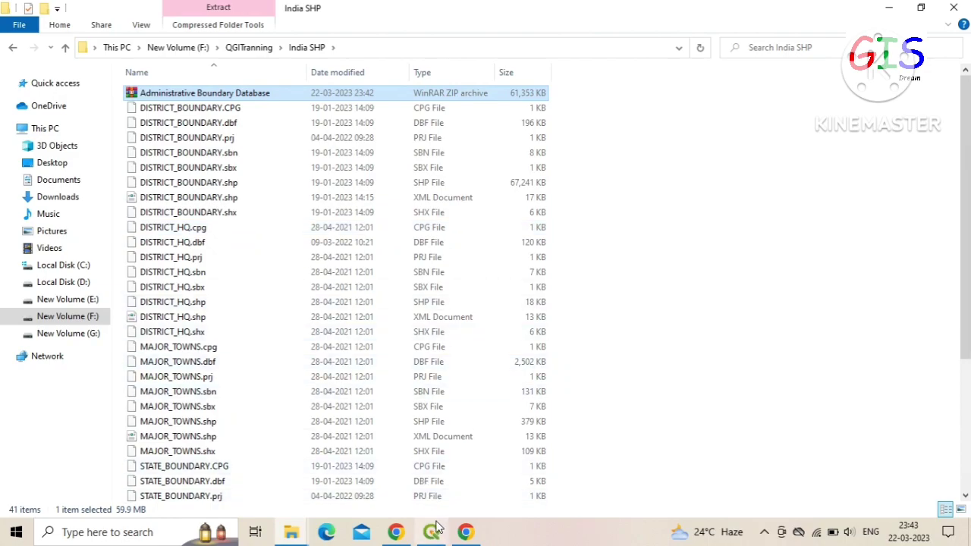
# Switch to the QGIS project and start adding a vector layer.
pyautogui.moveTo(433, 536)
pyautogui.click(425, 455)
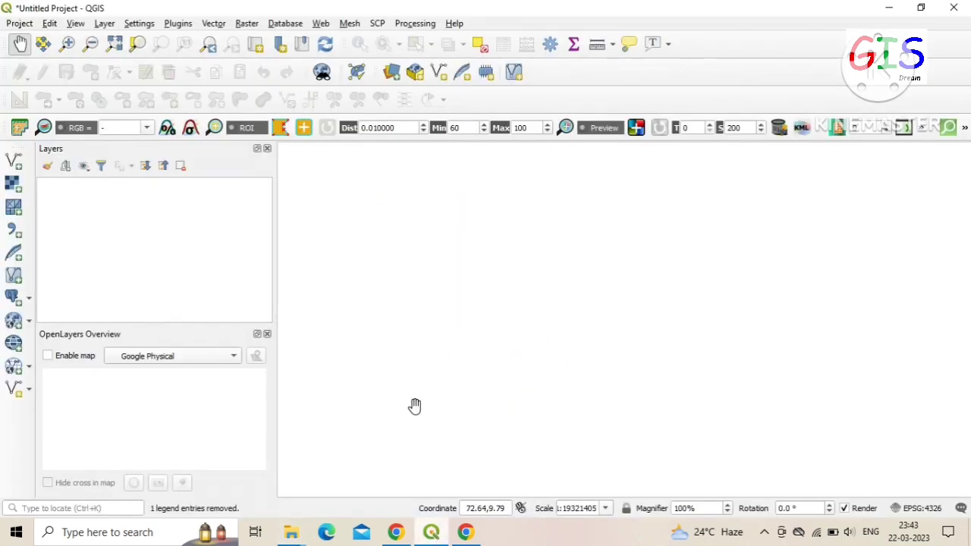
pyautogui.click(105, 23)
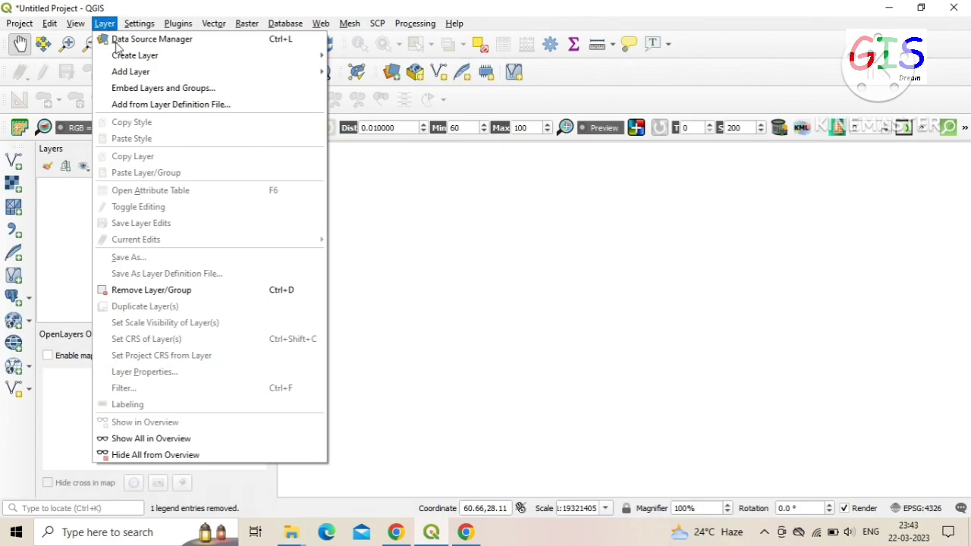
pyautogui.moveTo(133, 71)
pyautogui.click(385, 71)
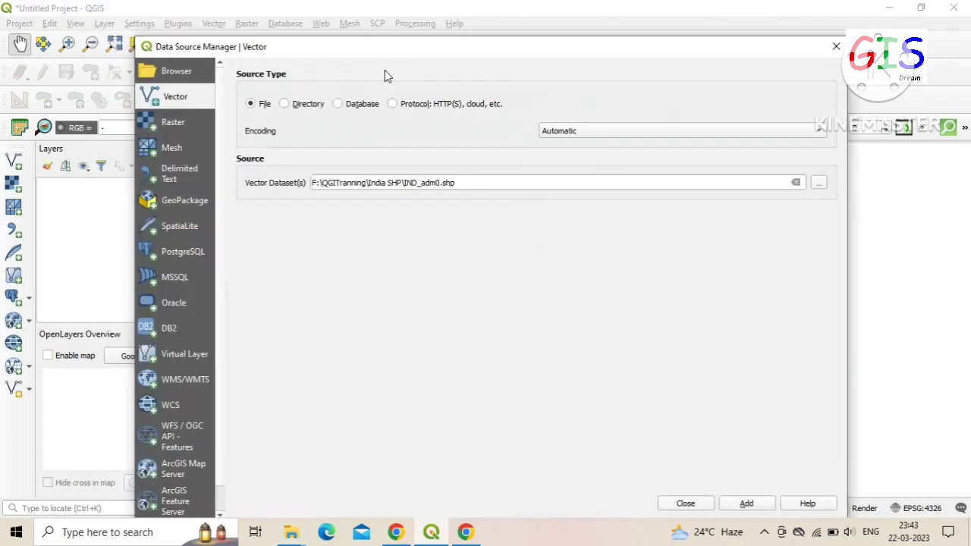
# Add DISTRICT_BOUNDARY.shp from the India SHP folder as a map layer.
pyautogui.click(821, 183)
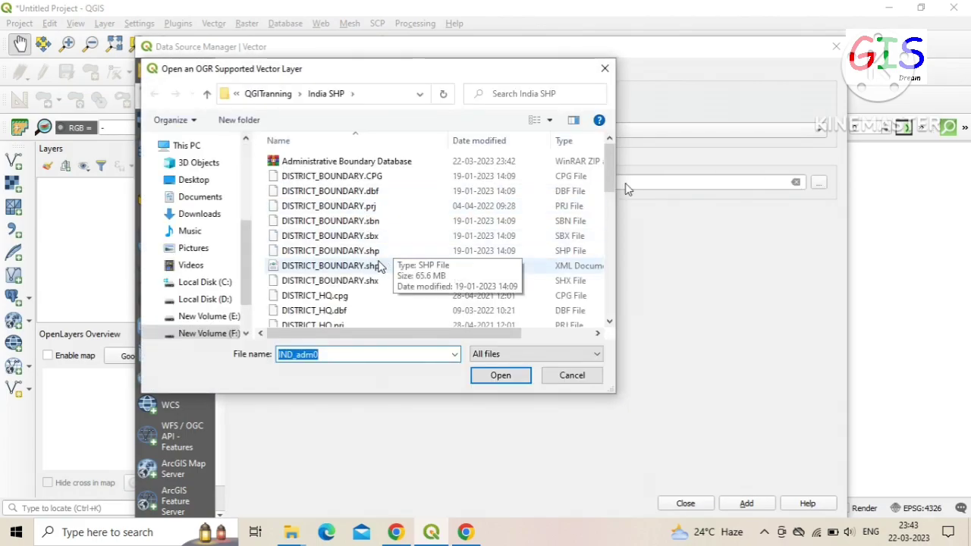
pyautogui.click(341, 252)
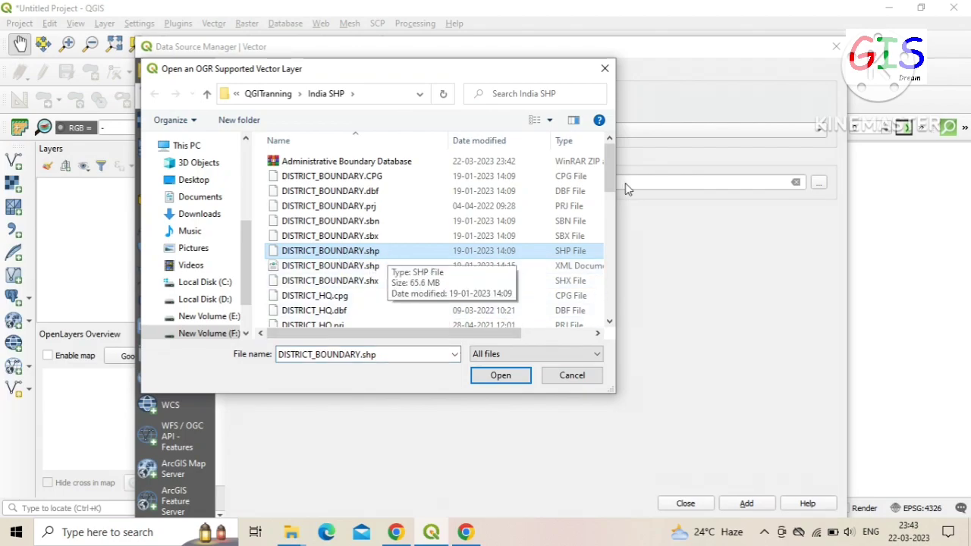
pyautogui.scroll(-2, 402, 305)
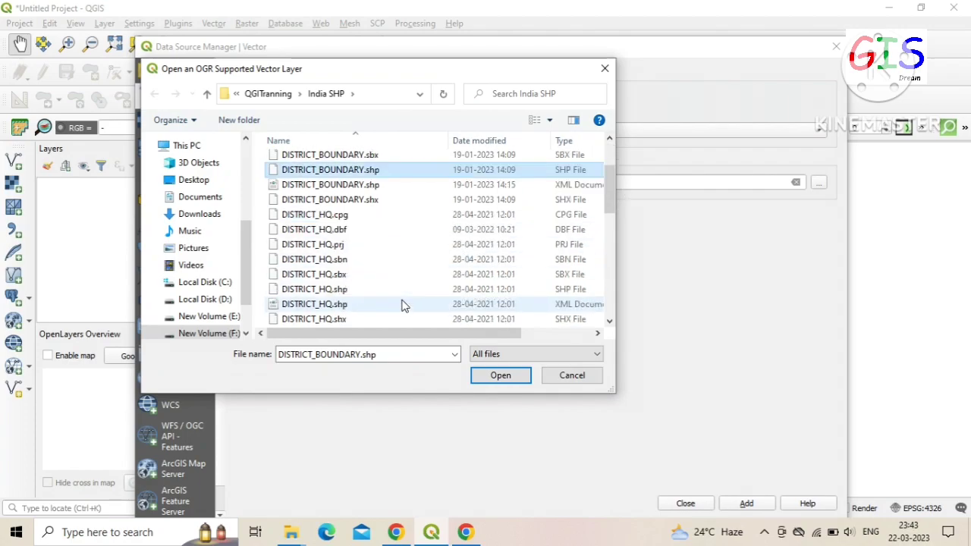
pyautogui.scroll(-3, 402, 305)
pyautogui.scroll(-2, 368, 288)
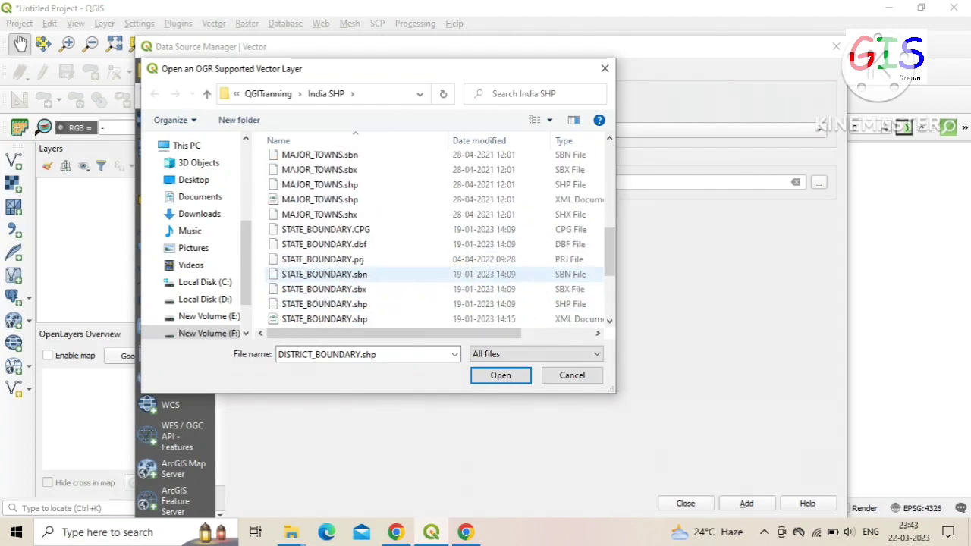
pyautogui.scroll(-2, 364, 277)
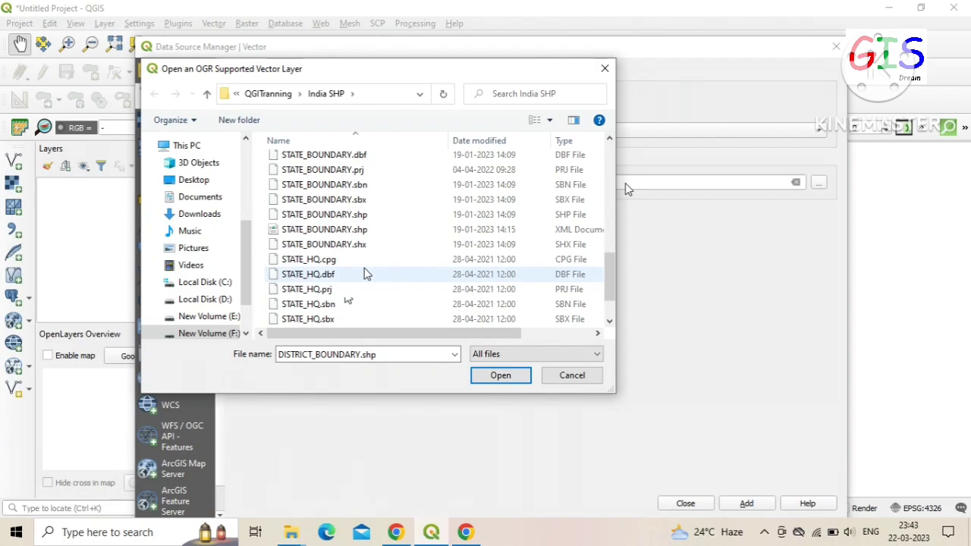
pyautogui.click(483, 375)
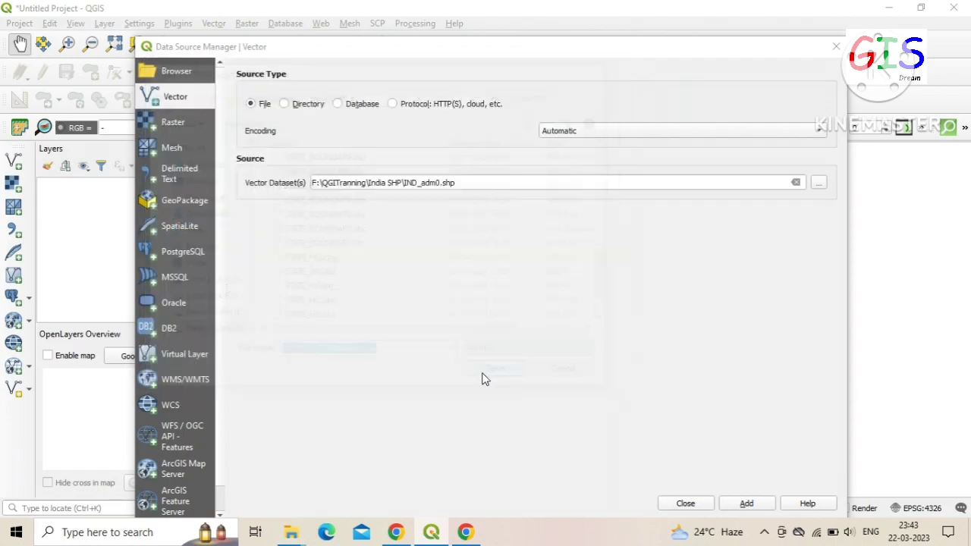
pyautogui.click(747, 504)
pyautogui.click(686, 504)
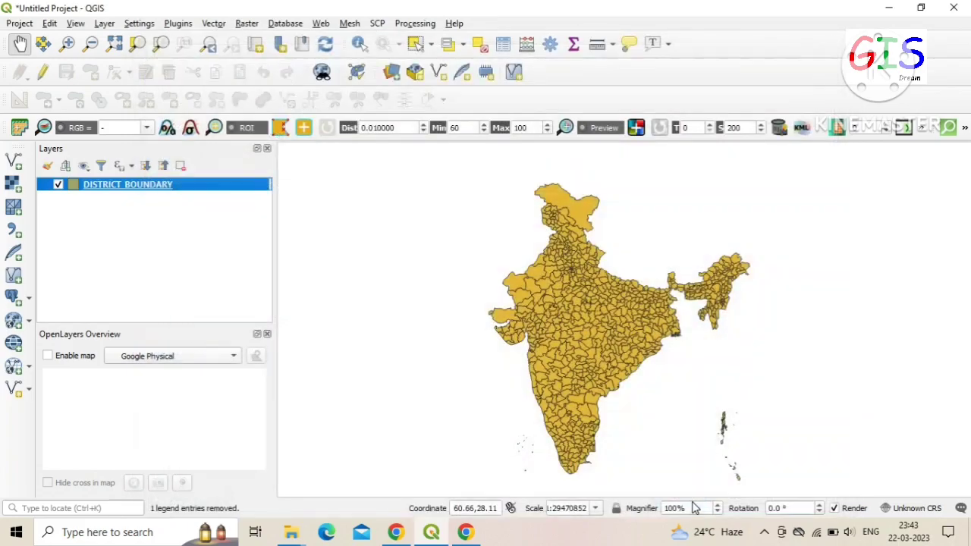
# Identify the Puruliya, Bankura, Hugli, South and North 24 Parganas, and Purba Bardhaman districts.
pyautogui.moveTo(665, 334); pyautogui.dragTo(611, 323)
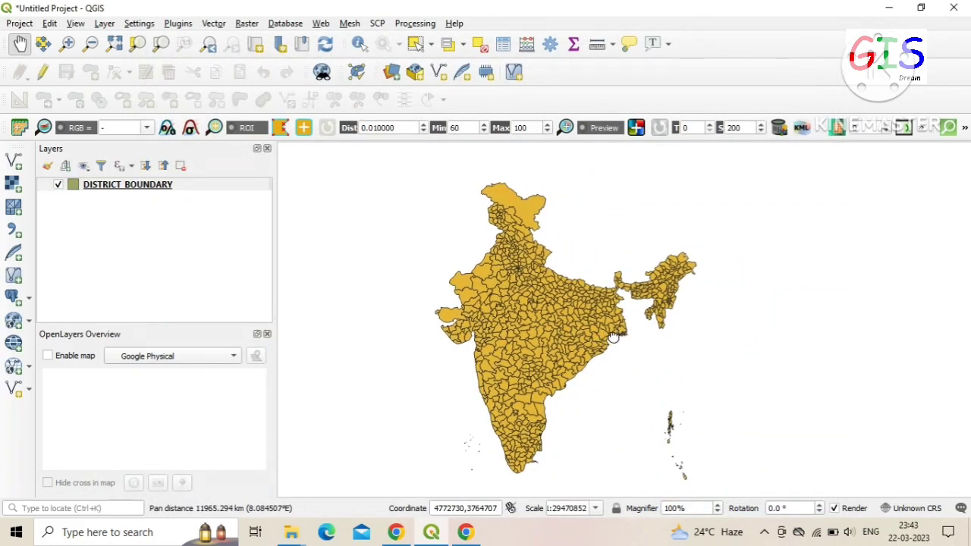
pyautogui.scroll(3, 614, 304)
pyautogui.moveTo(616, 397); pyautogui.dragTo(624, 253)
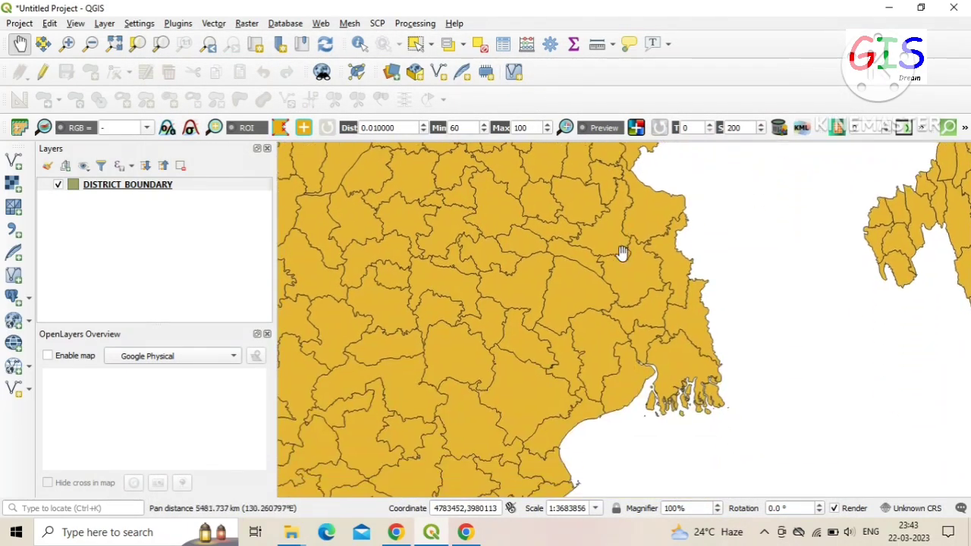
pyautogui.scroll(1, 558, 285)
pyautogui.scroll(-1, 510, 312)
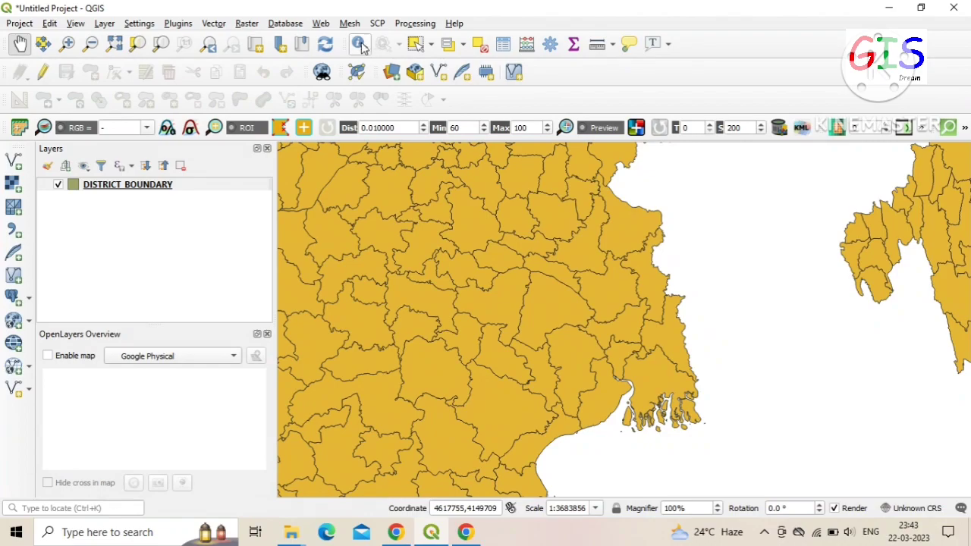
pyautogui.click(359, 44)
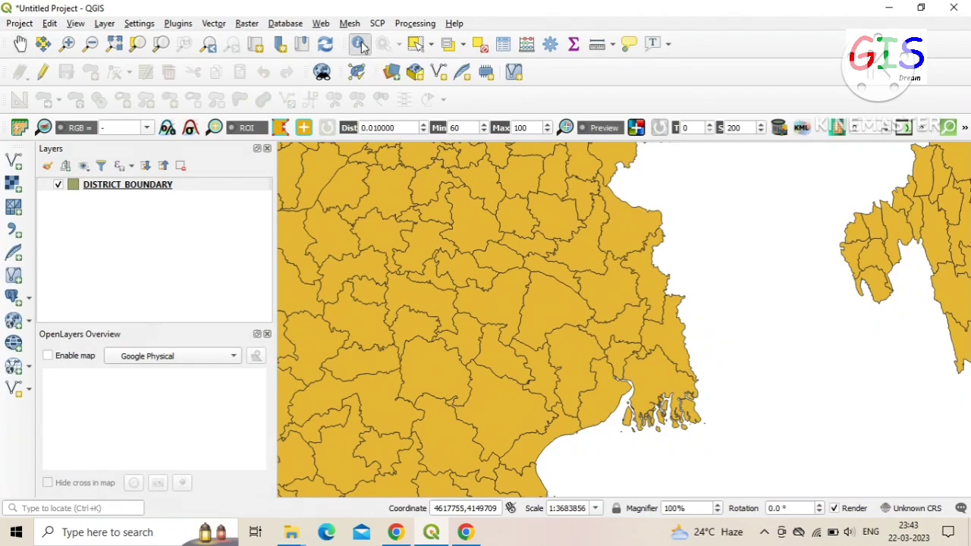
pyautogui.click(507, 303)
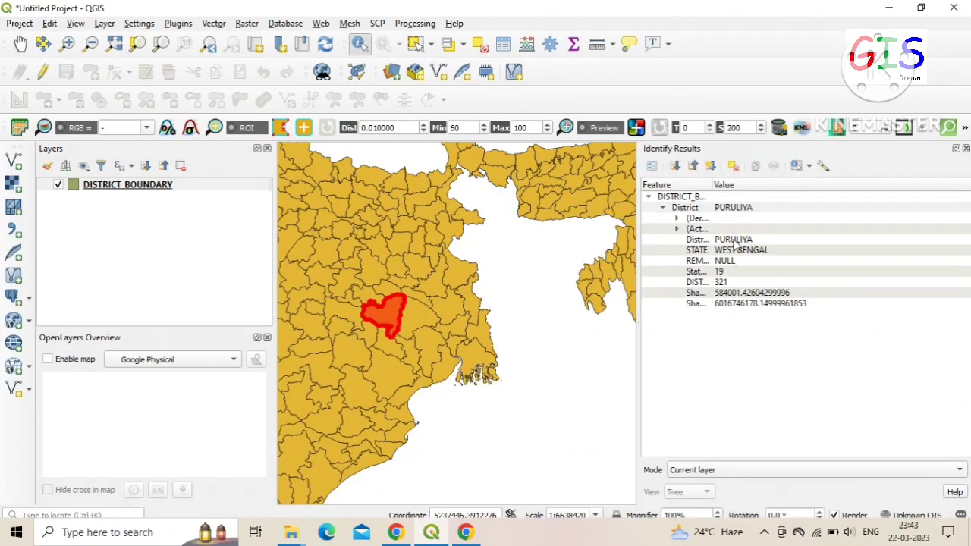
pyautogui.click(424, 320)
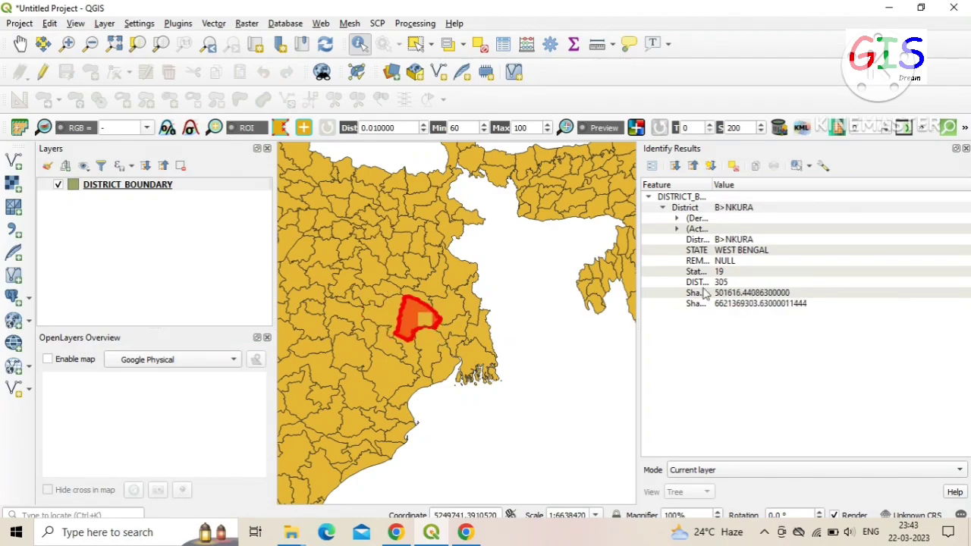
pyautogui.click(465, 333)
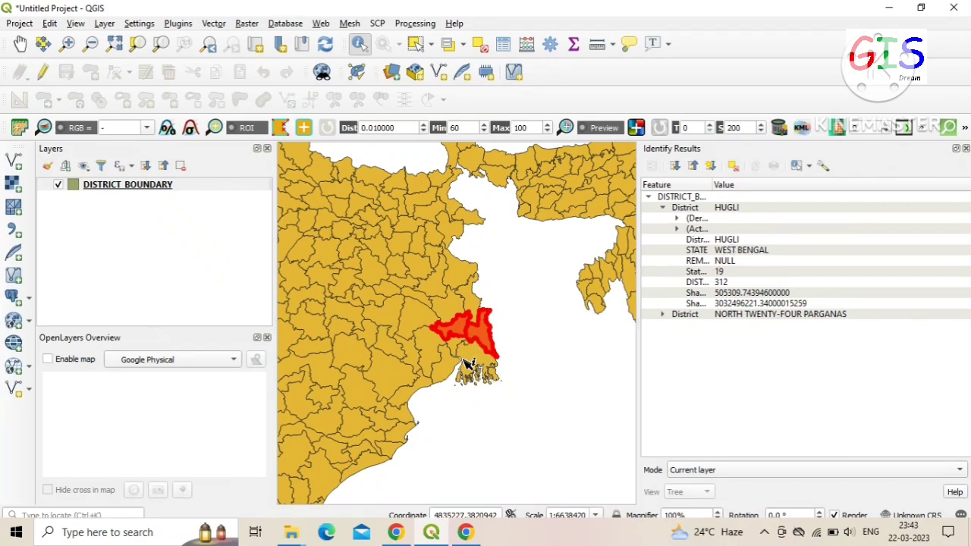
pyautogui.click(486, 376)
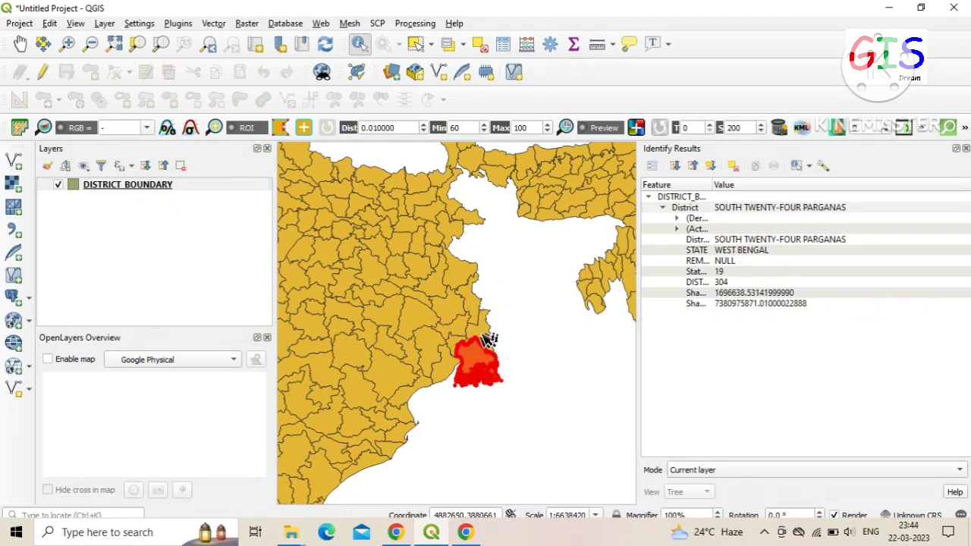
pyautogui.click(488, 339)
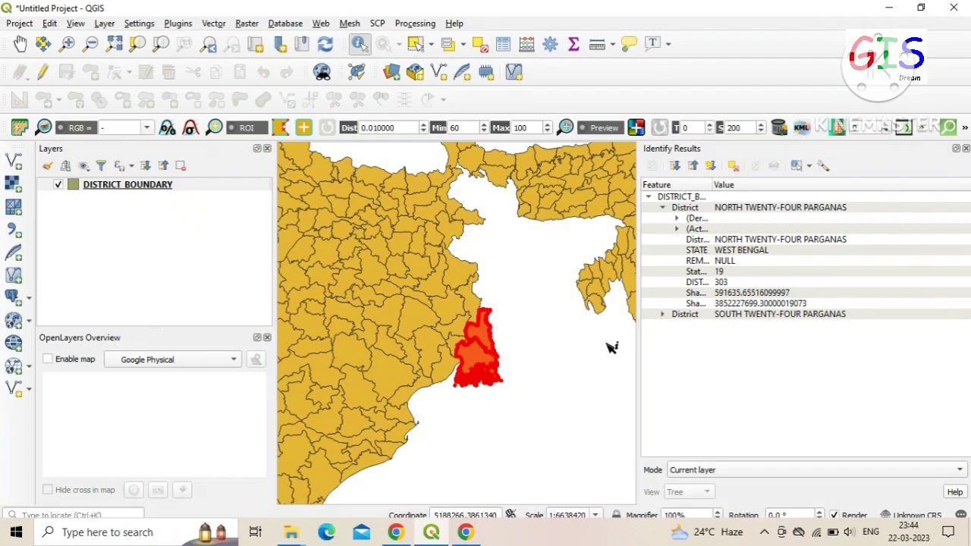
pyautogui.click(452, 312)
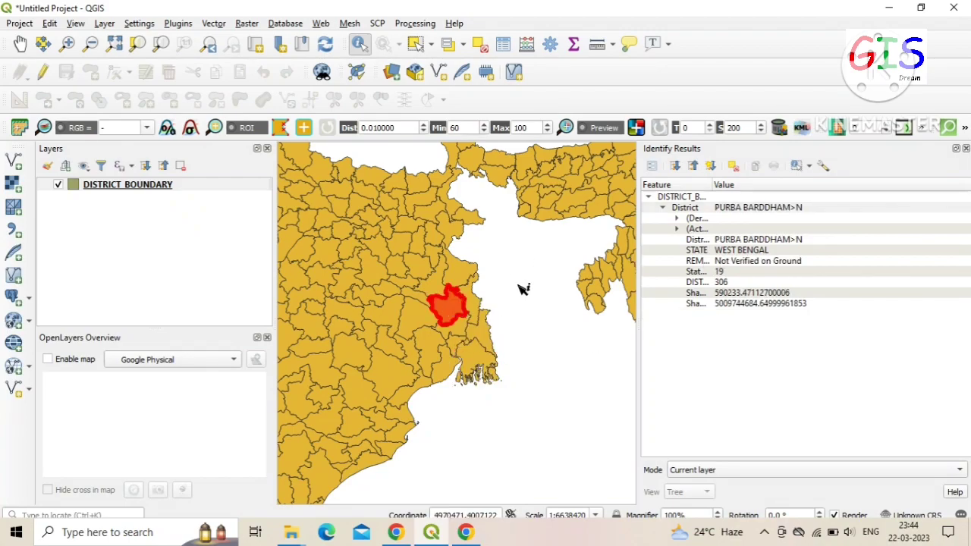
# Zoom to the full DISTRICT_BOUNDARY layer extent and close the Identify Results panel.
pyautogui.rightClick(165, 188)
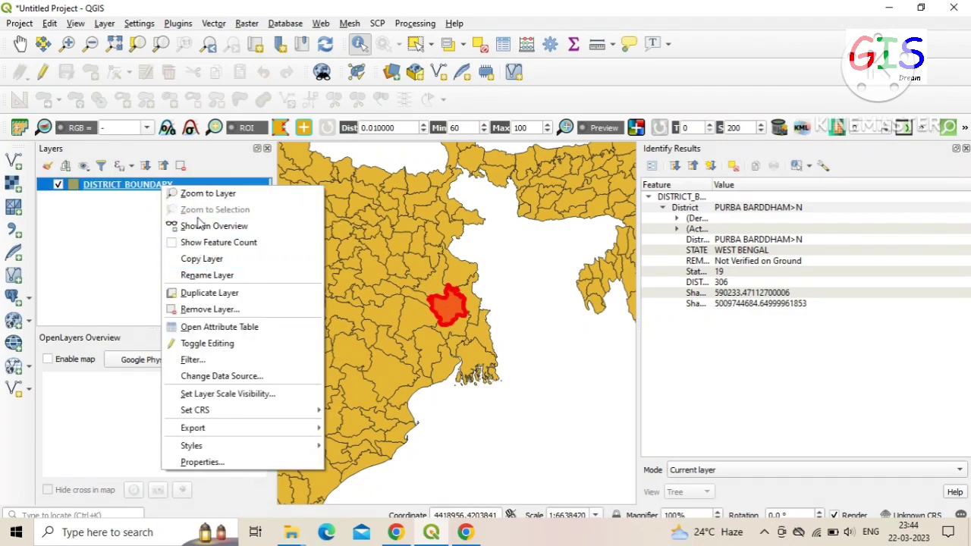
pyautogui.click(203, 195)
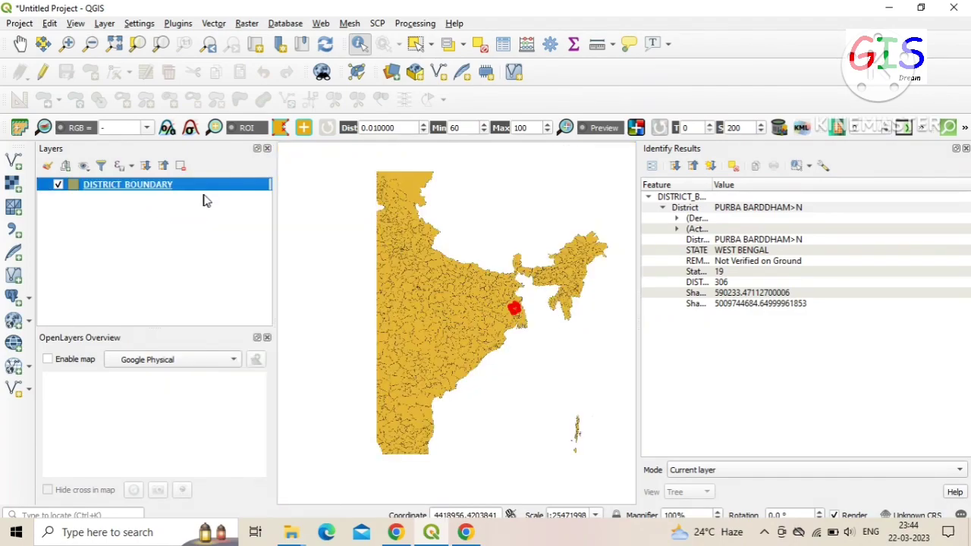
pyautogui.click(965, 149)
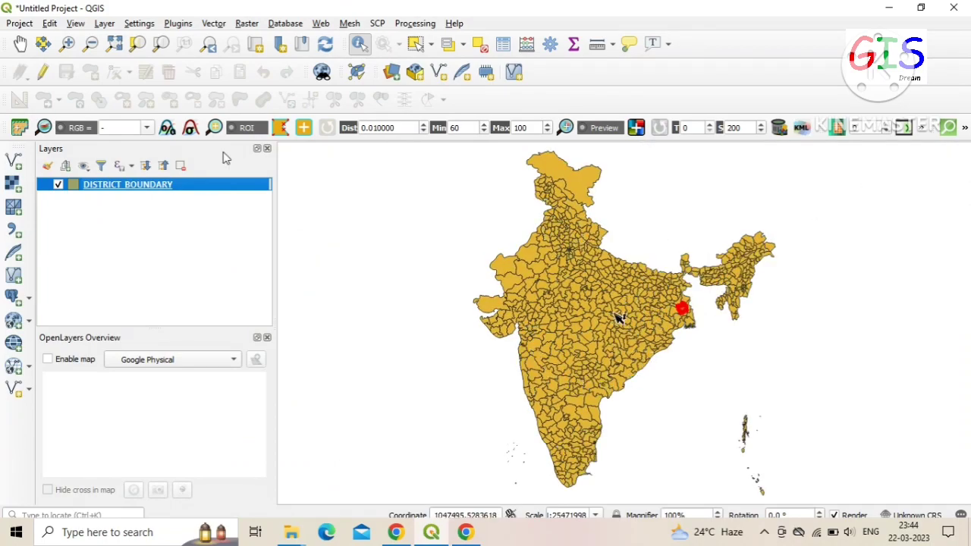
# Add STATE_BOUNDARY.shp as a vector layer and hide the DISTRICT_BOUNDARY layer.
pyautogui.click(104, 23)
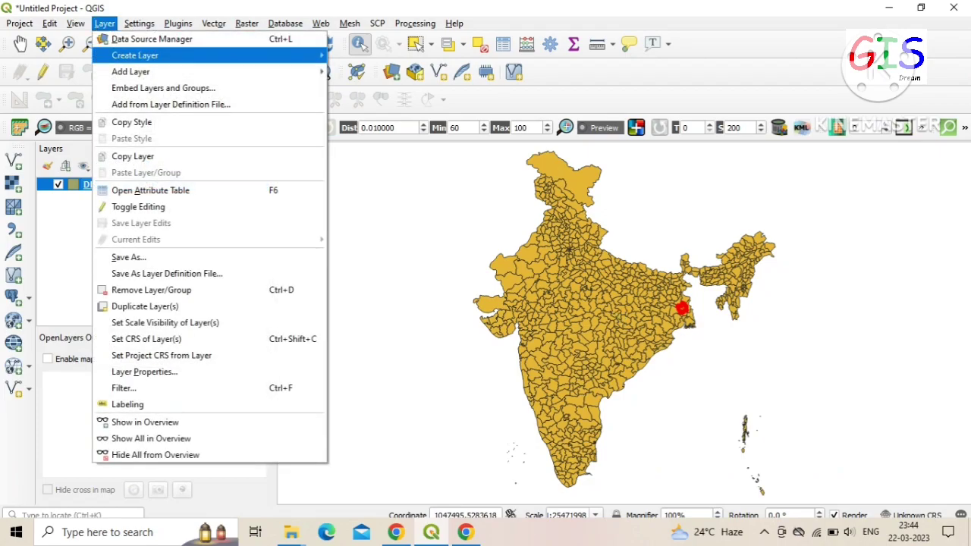
pyautogui.moveTo(180, 72)
pyautogui.click(346, 72)
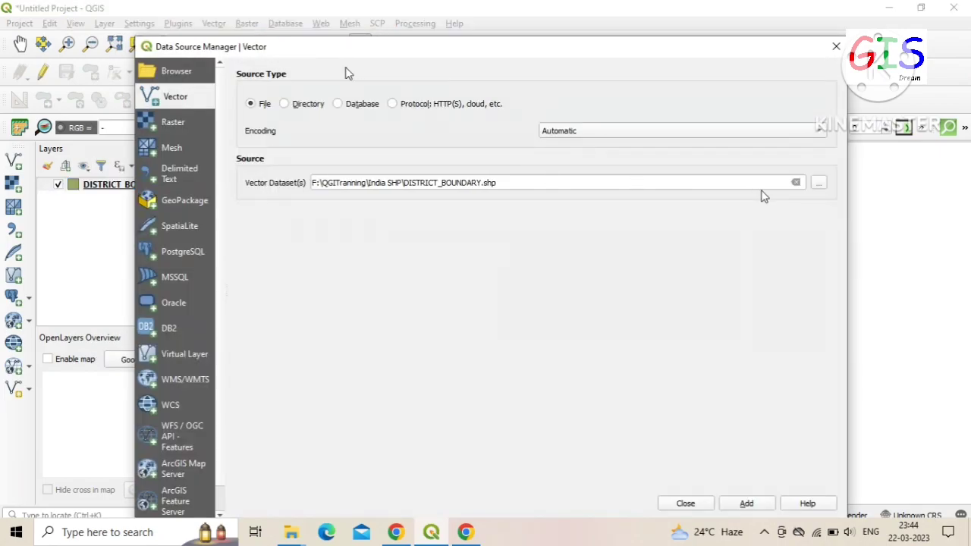
pyautogui.click(818, 184)
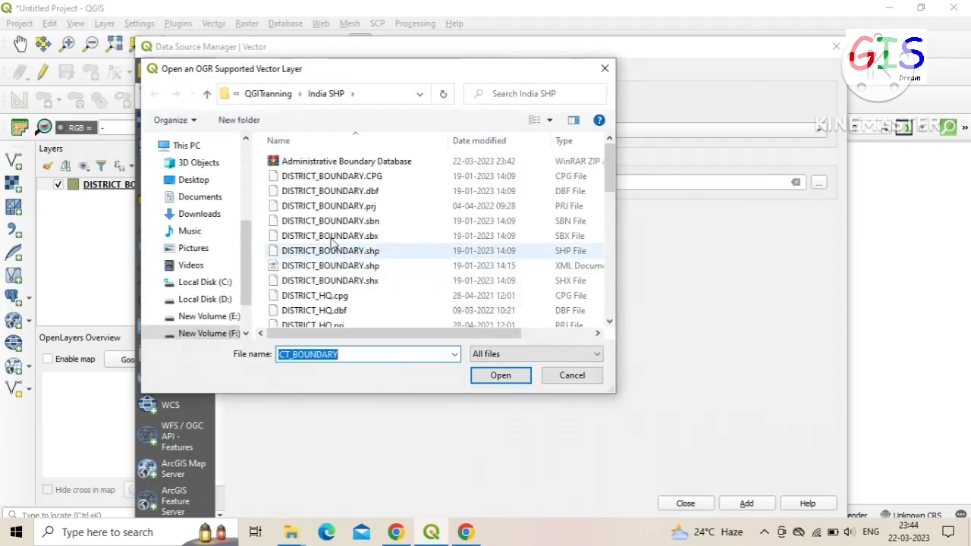
pyautogui.scroll(-3, 310, 232)
pyautogui.scroll(-4, 309, 231)
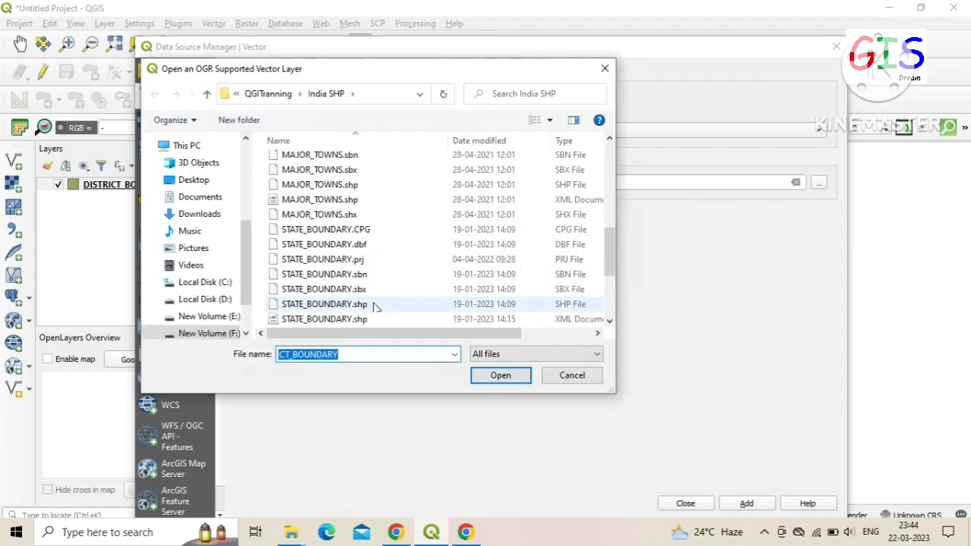
pyautogui.click(373, 305)
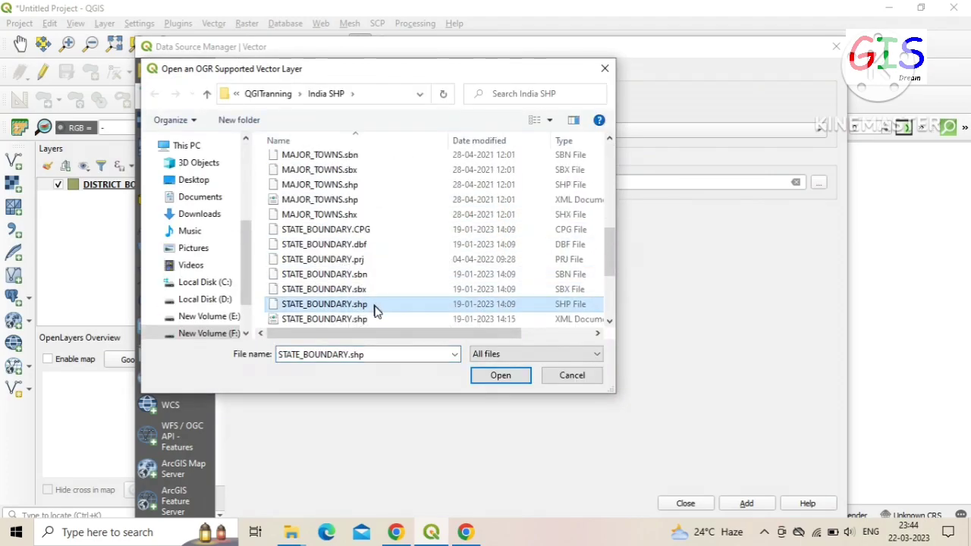
pyautogui.click(499, 375)
pyautogui.click(747, 504)
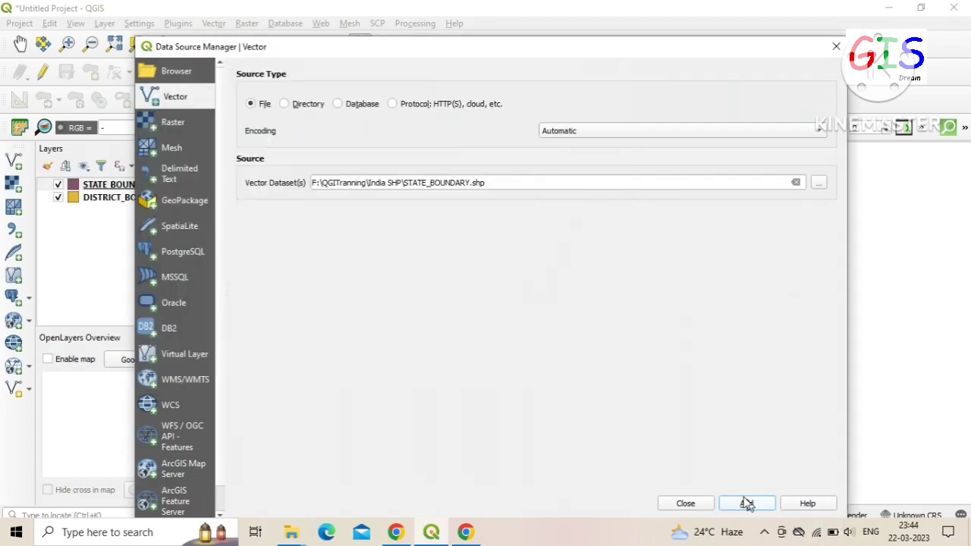
pyautogui.click(687, 504)
pyautogui.click(59, 197)
pyautogui.scroll(1, 661, 307)
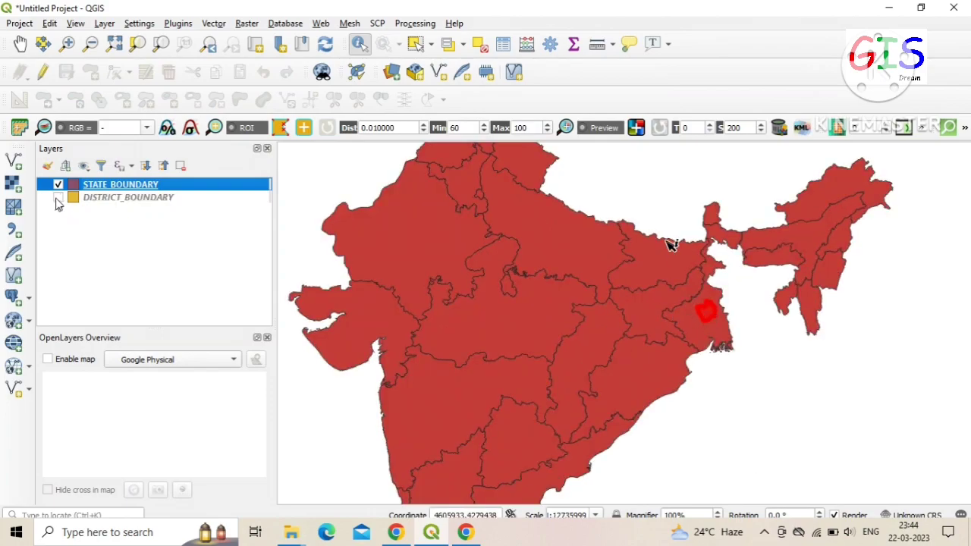
# Identify the Chhattisgarh and Gujarat state polygons to view their attributes.
pyautogui.scroll(-1, 664, 269)
pyautogui.scroll(1, 670, 275)
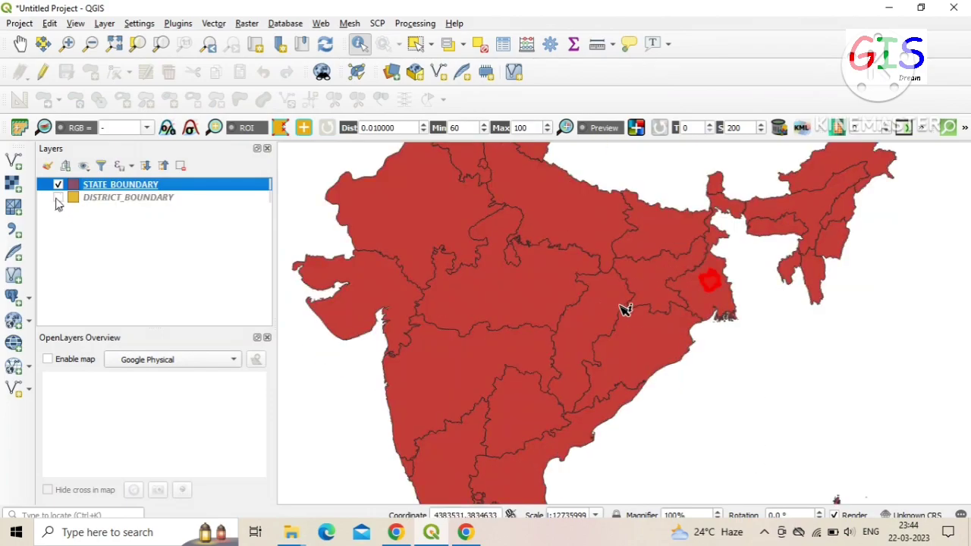
pyautogui.click(582, 306)
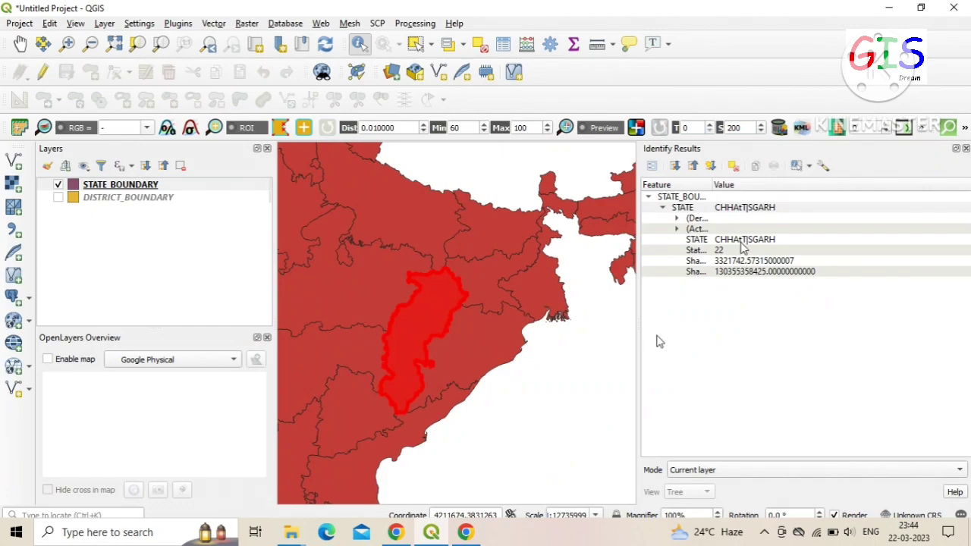
pyautogui.scroll(-1, 618, 350)
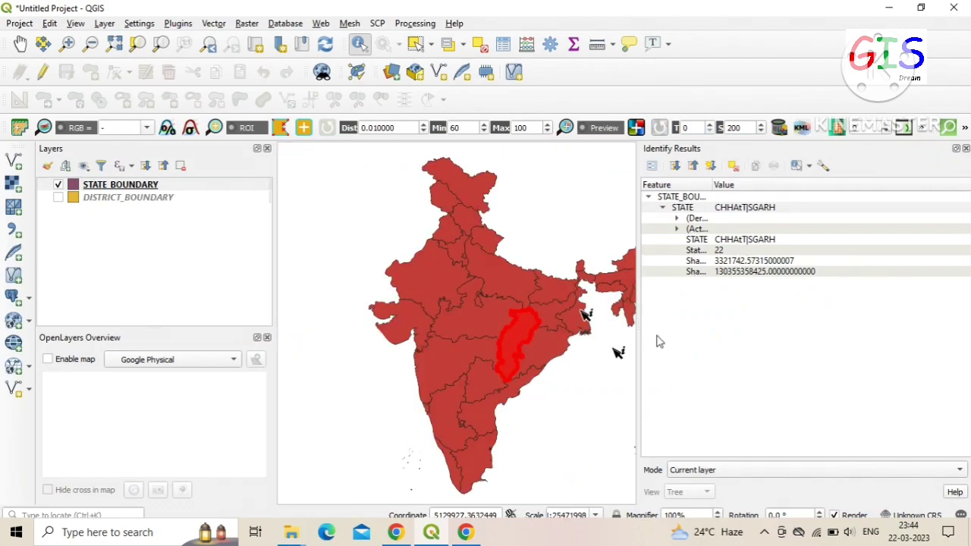
pyautogui.click(416, 325)
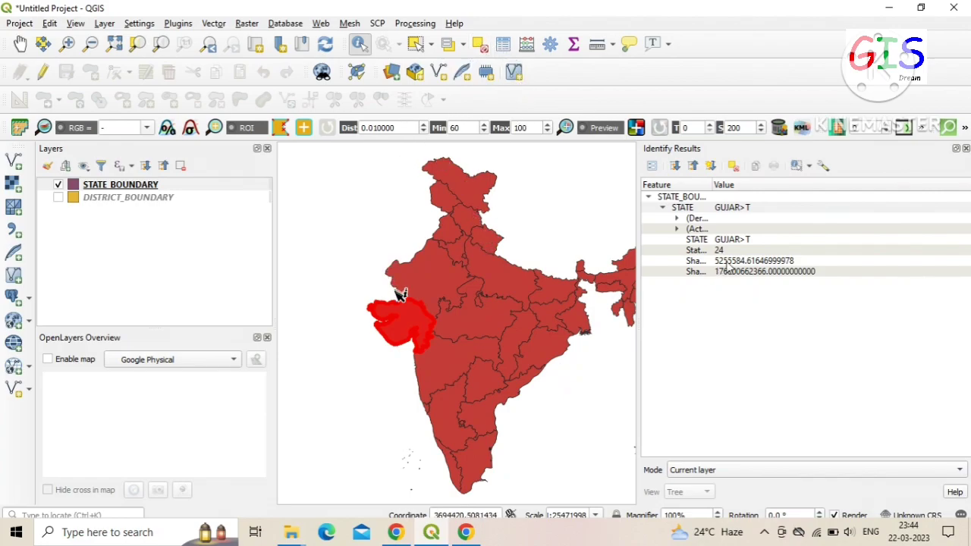
# Close the Identify Results panel and return to the Survey of India download page.
pyautogui.click(341, 237)
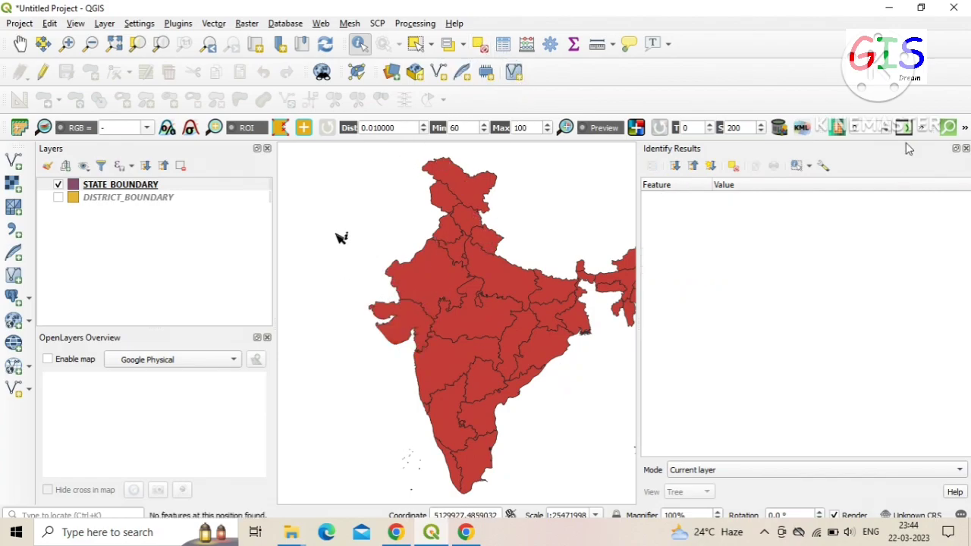
pyautogui.click(966, 149)
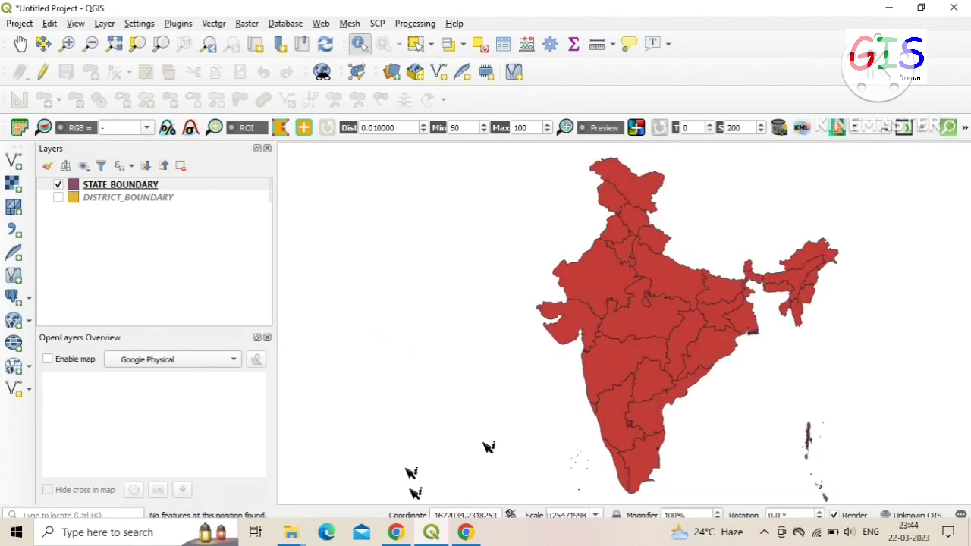
pyautogui.click(400, 535)
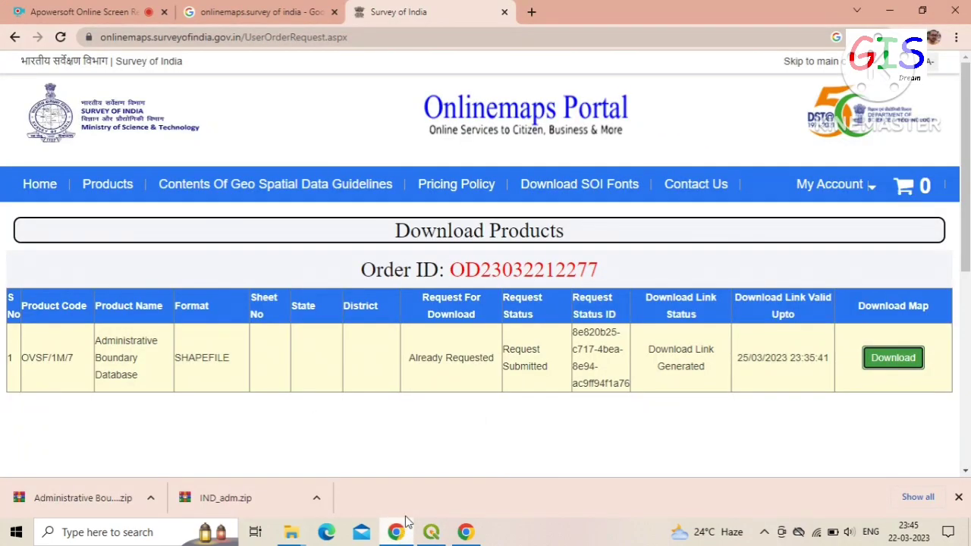
# Log out of the Onlinemaps Portal account from the My Account menu.
pyautogui.click(873, 195)
pyautogui.click(817, 384)
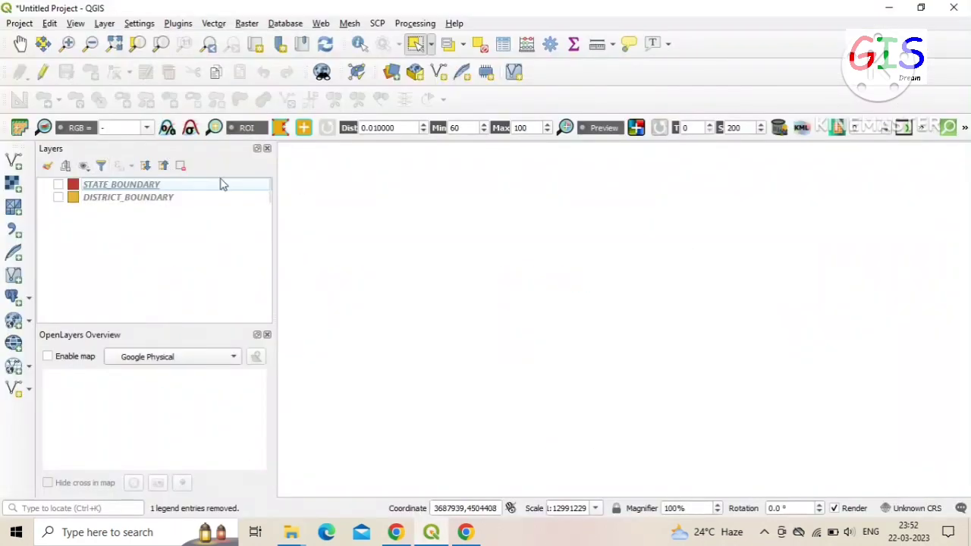
# Turn on the STATE_BOUNDARY layer and recentre the map on India.
pyautogui.click(121, 184)
pyautogui.click(58, 184)
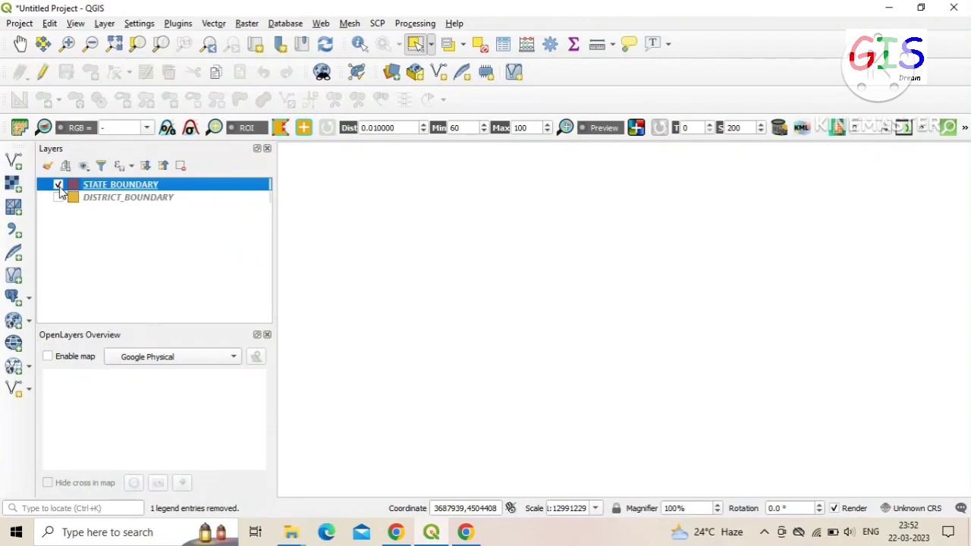
pyautogui.scroll(2, 615, 269)
pyautogui.scroll(-4, 614, 269)
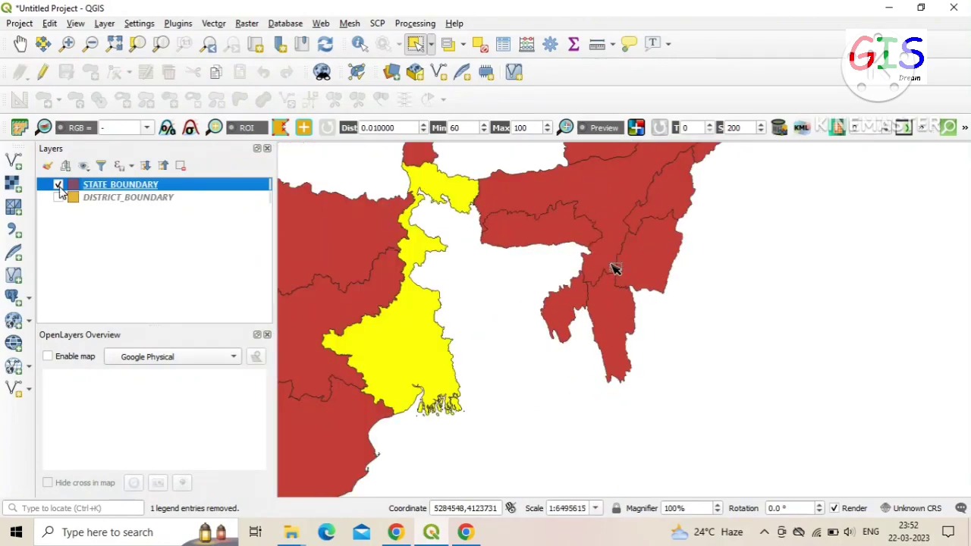
pyautogui.scroll(1, 634, 279)
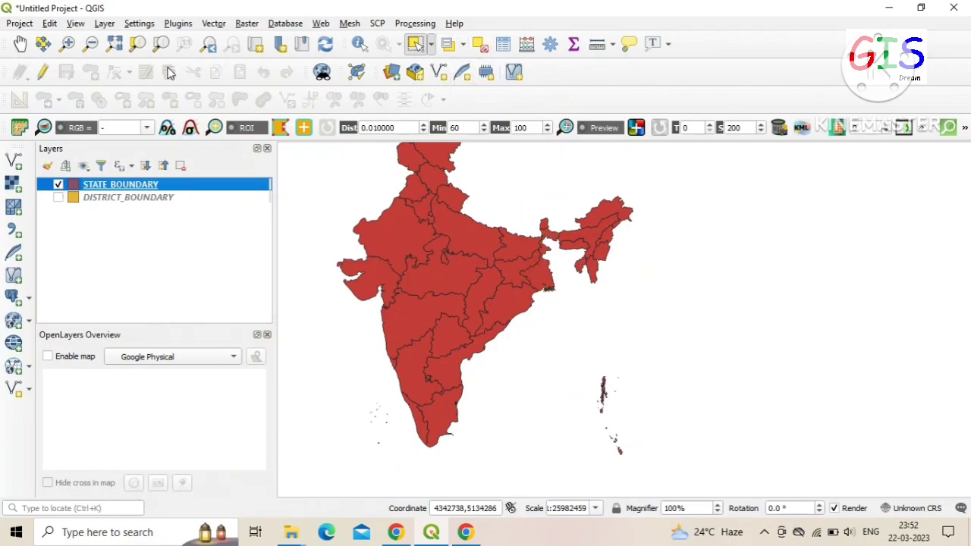
pyautogui.click(20, 43)
pyautogui.moveTo(331, 277); pyautogui.dragTo(373, 306)
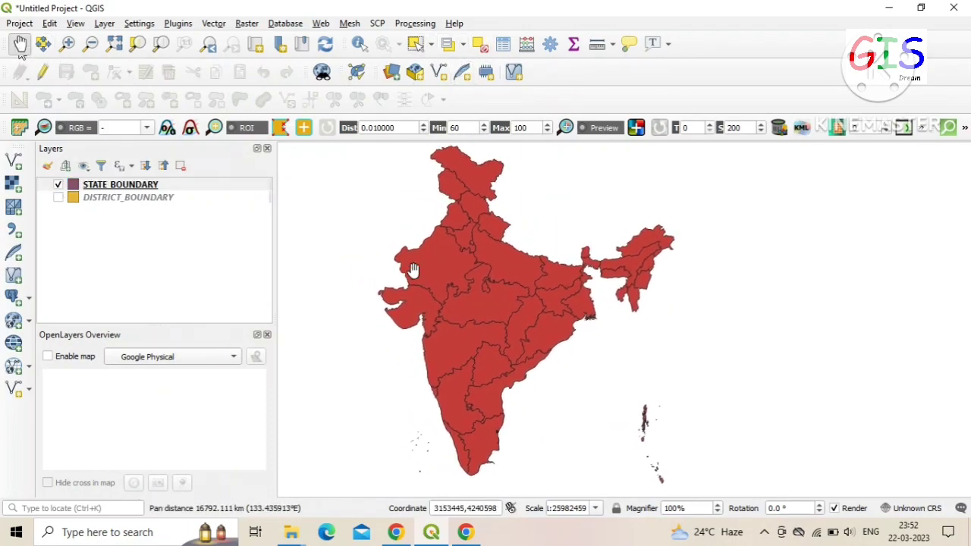
# Leave only STATE_BOUNDARY visible with DISTRICT_BOUNDARY hidden, and shift the view right.
pyautogui.click(58, 185)
pyautogui.click(58, 197)
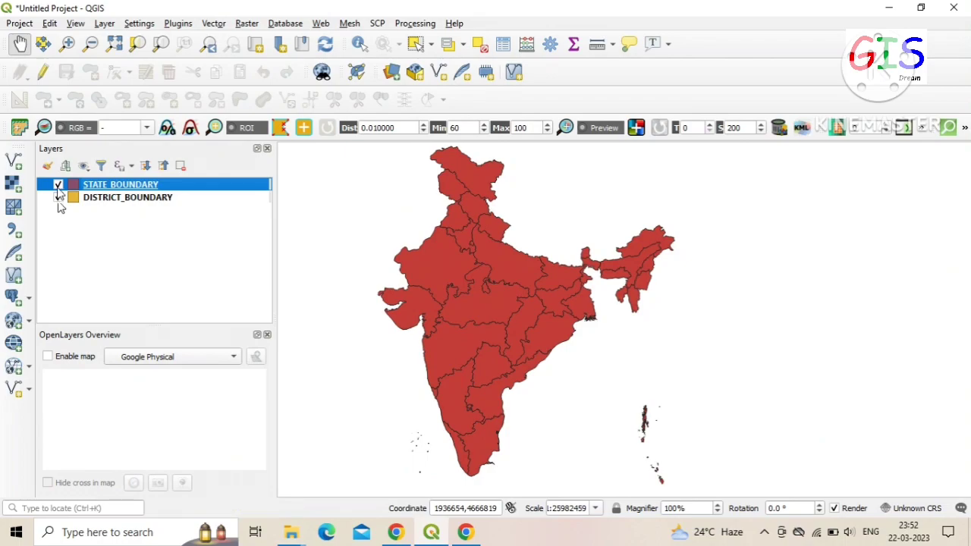
pyautogui.click(57, 185)
pyautogui.click(58, 197)
pyautogui.moveTo(490, 326); pyautogui.dragTo(586, 320)
pyautogui.moveTo(566, 278); pyautogui.dragTo(599, 291)
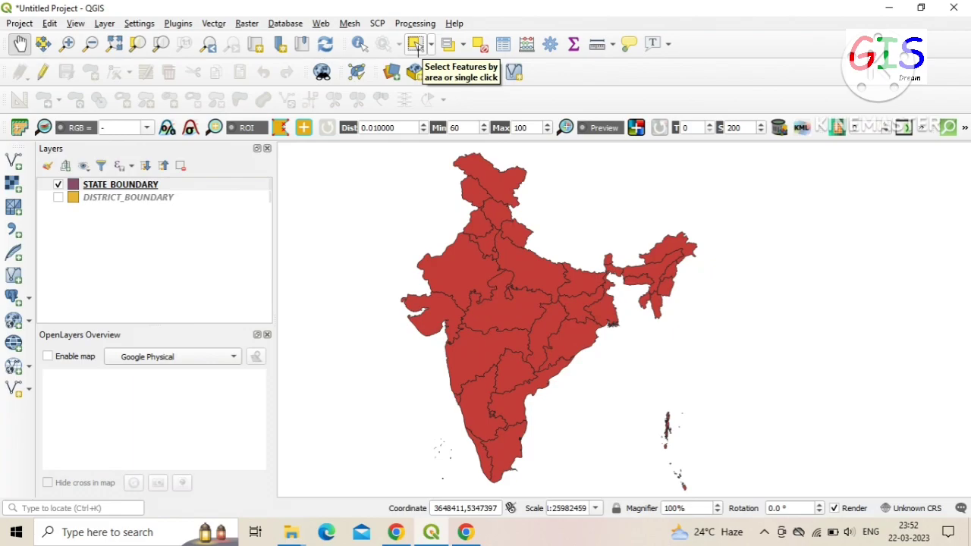
# Select West Bengal on STATE_BOUNDARY and bring up the layer's Export options.
pyautogui.click(416, 45)
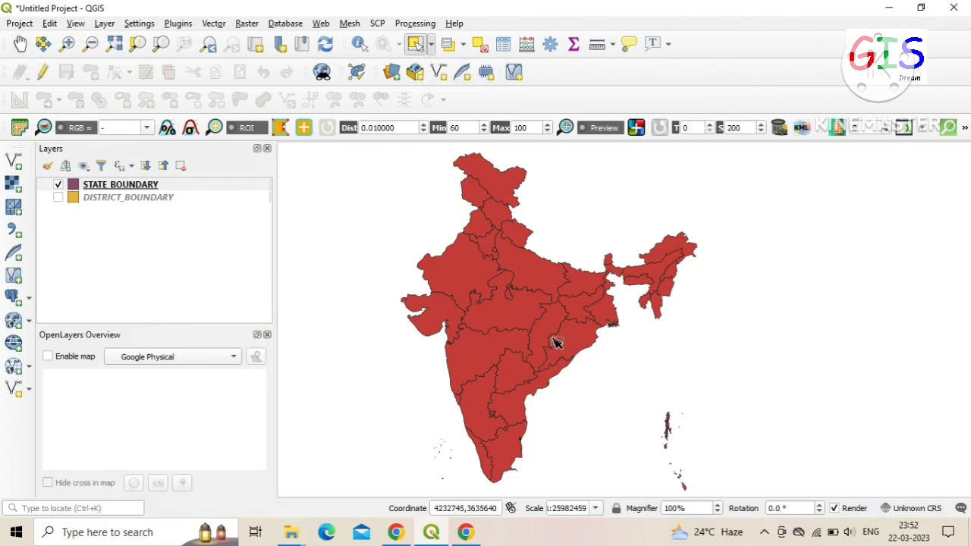
pyautogui.click(607, 314)
pyautogui.scroll(1, 614, 304)
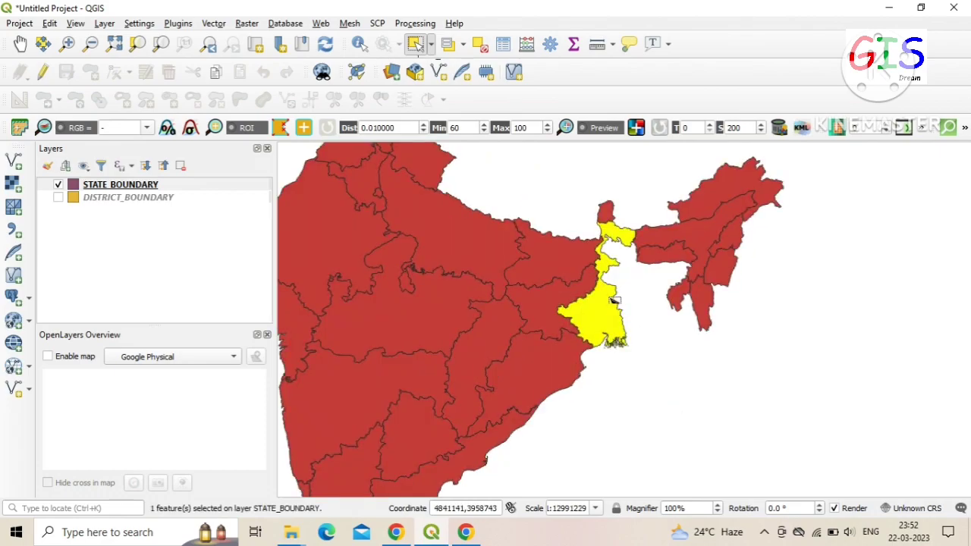
pyautogui.rightClick(111, 184)
pyautogui.moveTo(194, 429)
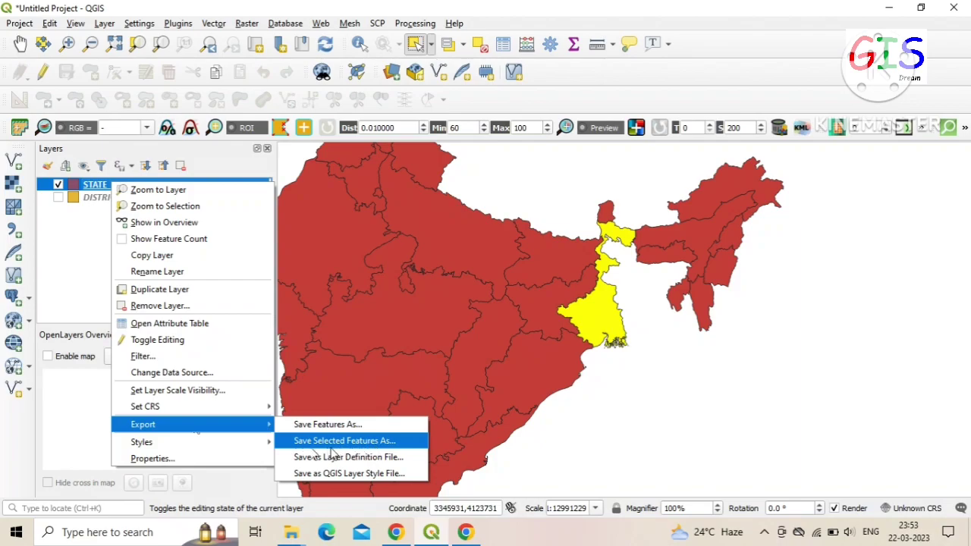
# Save selected West Bengal as 'West Bengal Boundary' in F:\QGITranning with EPSG:32645 WGS 84 / UTM 45N.
pyautogui.click(385, 443)
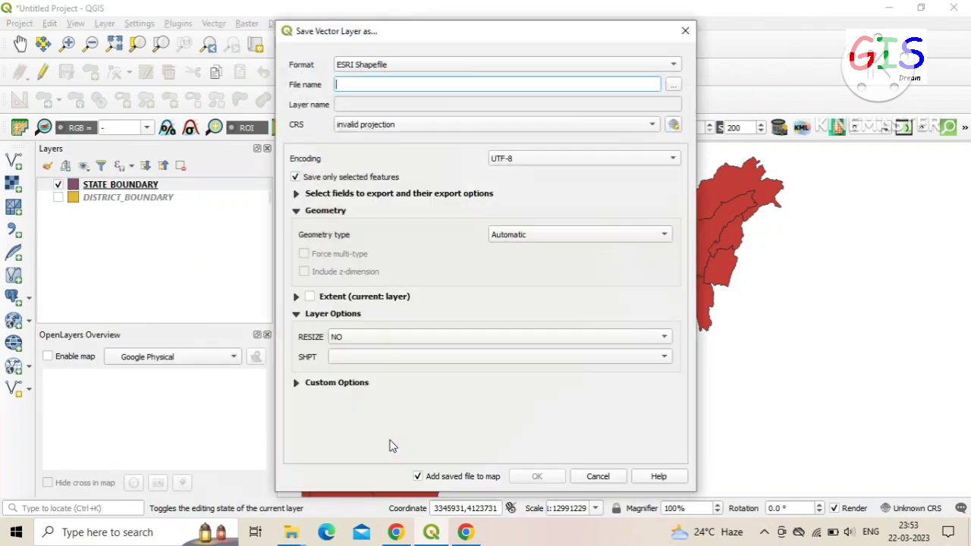
pyautogui.click(673, 84)
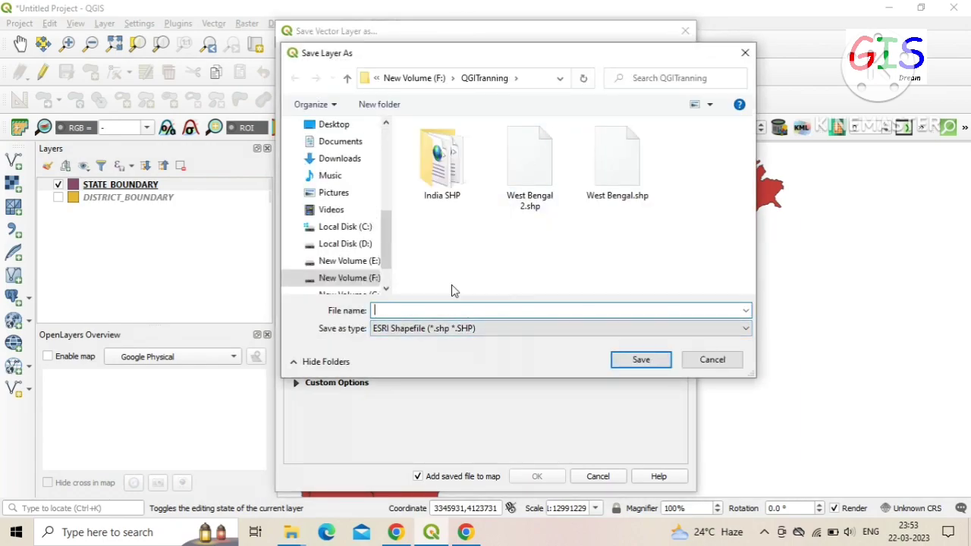
pyautogui.write('West')
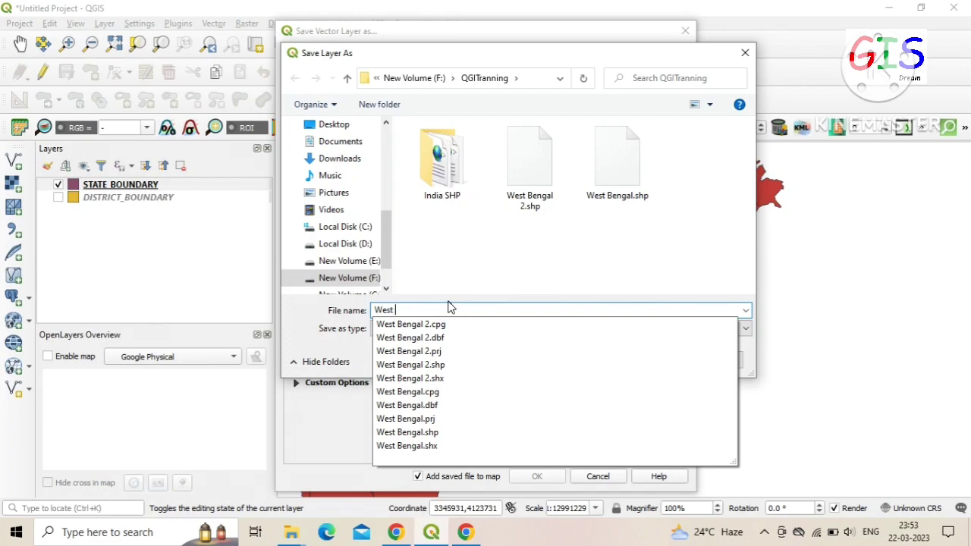
pyautogui.write(' Bengal ')
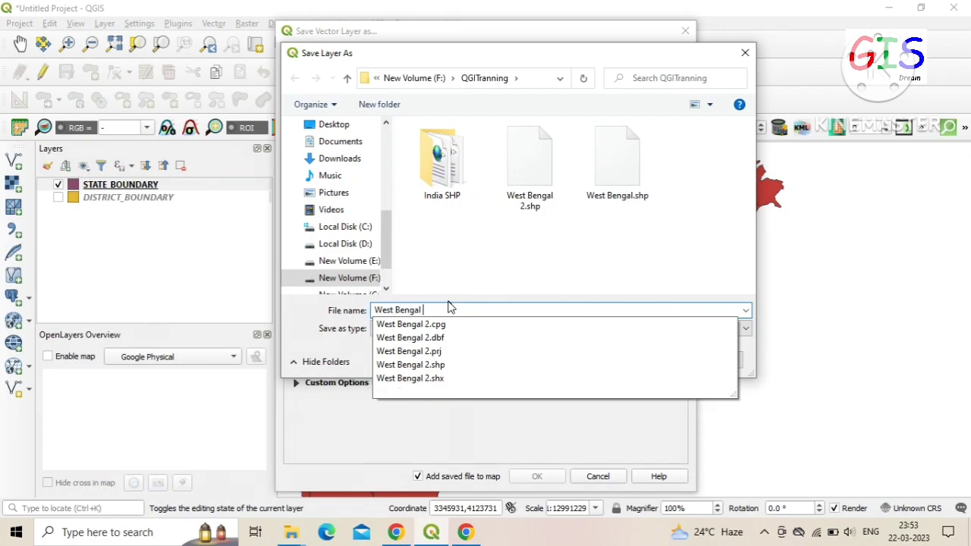
pyautogui.write('3')
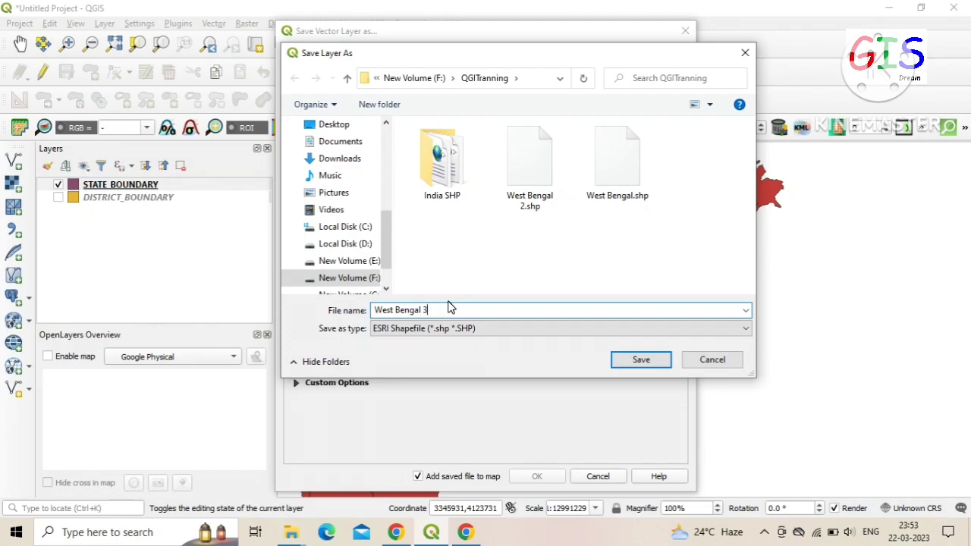
pyautogui.press('BackSpace')
pyautogui.write('Boundary')
pyautogui.click(616, 362)
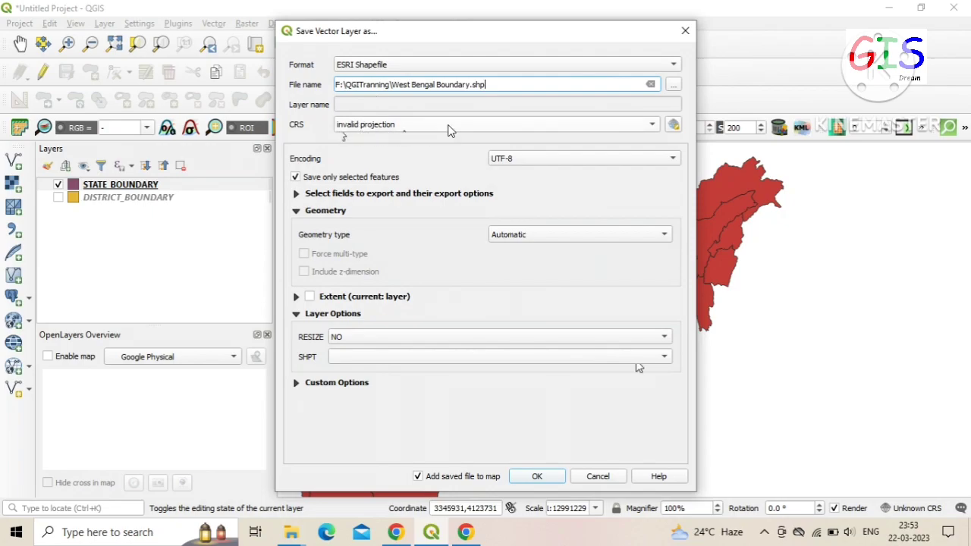
pyautogui.click(674, 126)
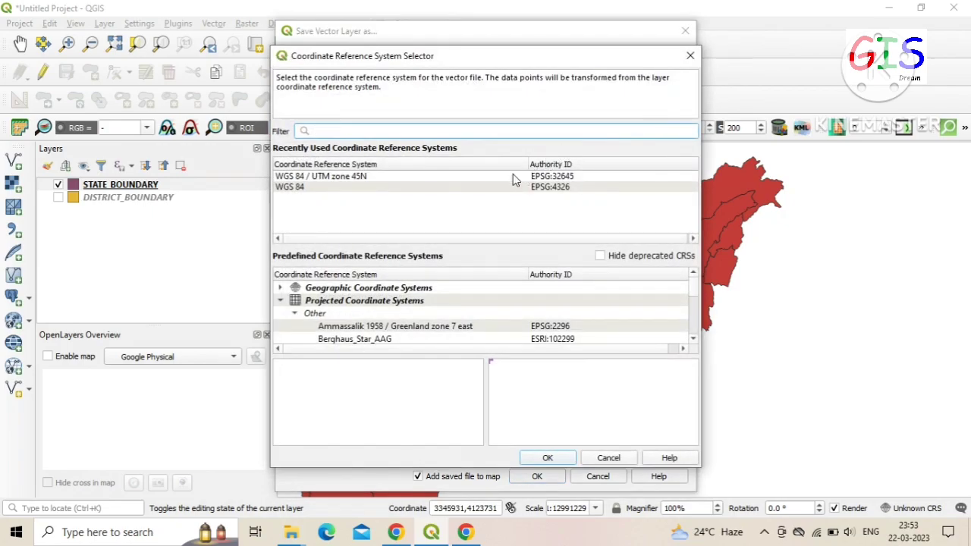
pyautogui.click(351, 176)
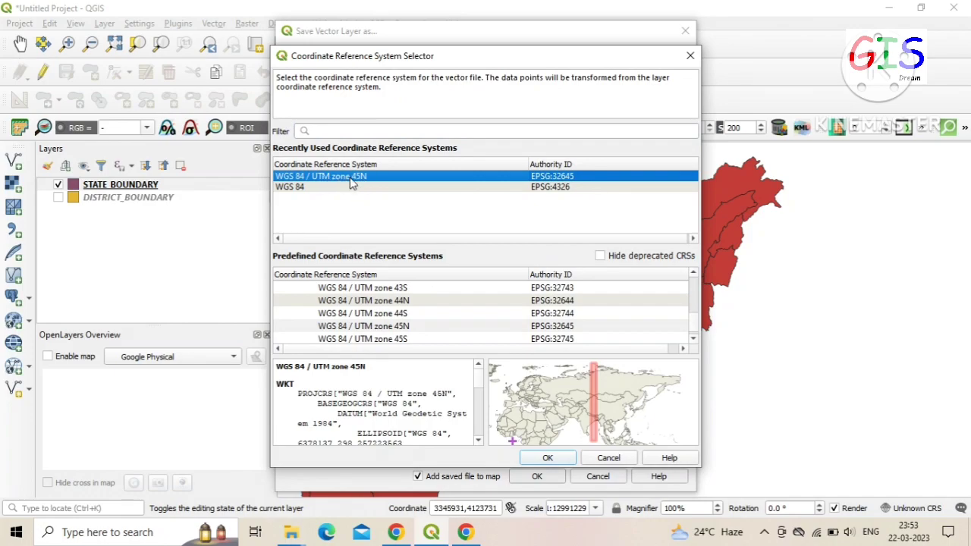
pyautogui.click(546, 458)
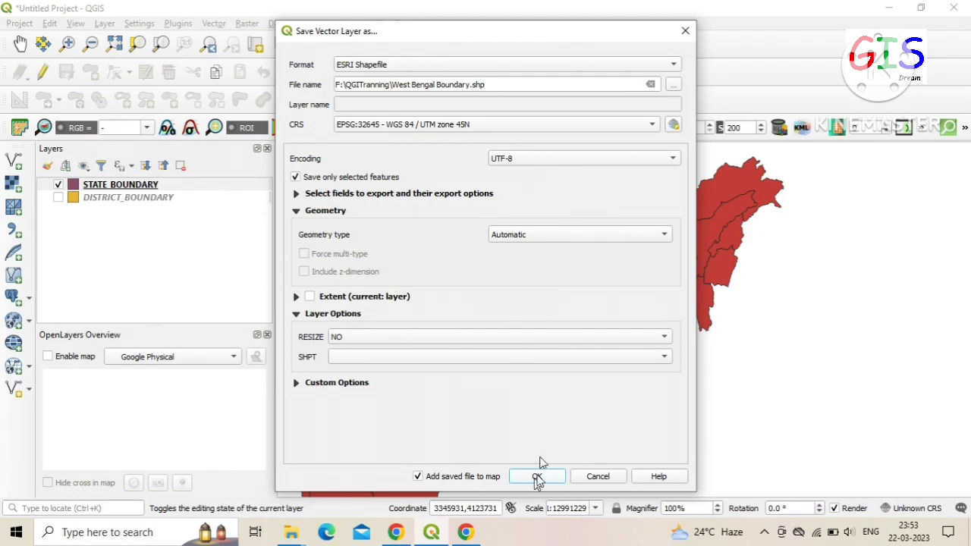
pyautogui.click(537, 478)
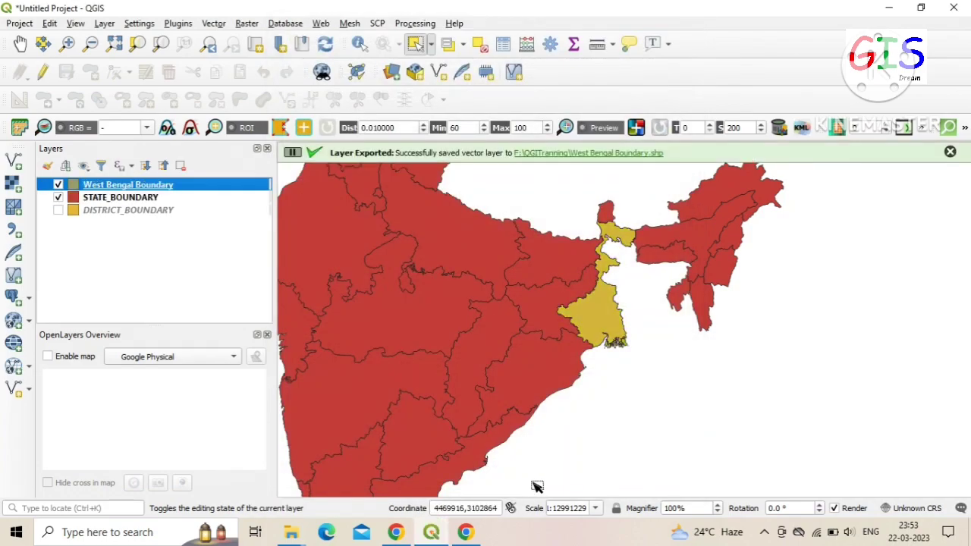
# Hide the STATE_BOUNDARY layer and centre West Bengal in the map view.
pyautogui.click(58, 197)
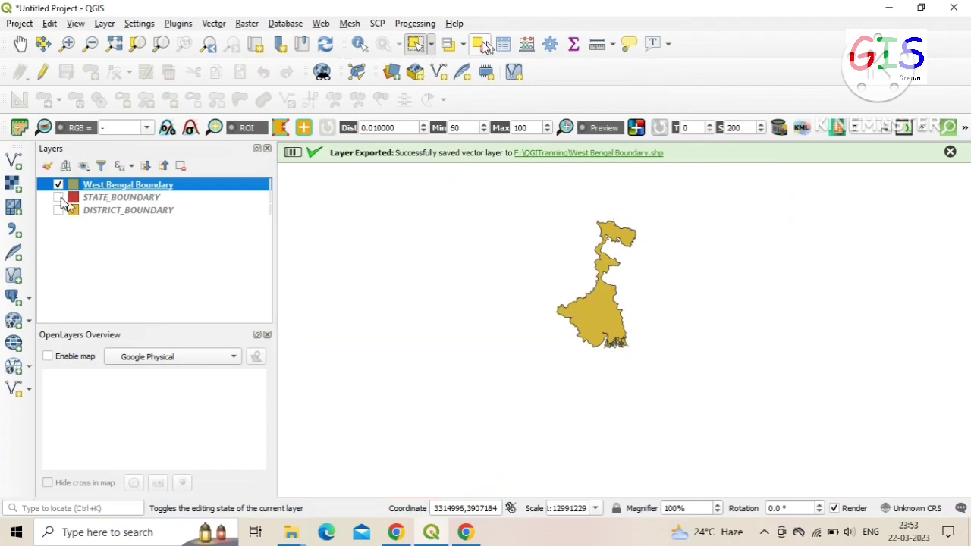
pyautogui.click(59, 198)
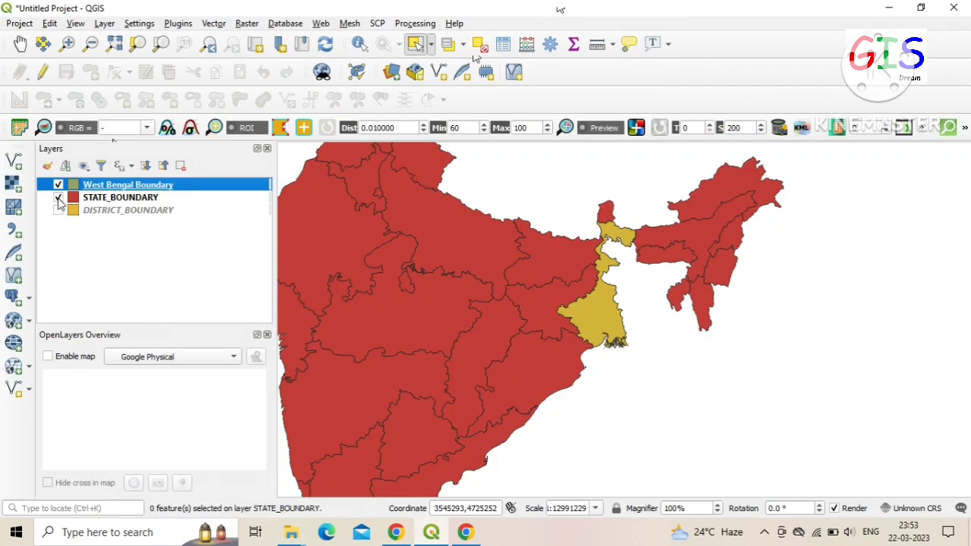
pyautogui.click(59, 198)
pyautogui.scroll(1, 600, 286)
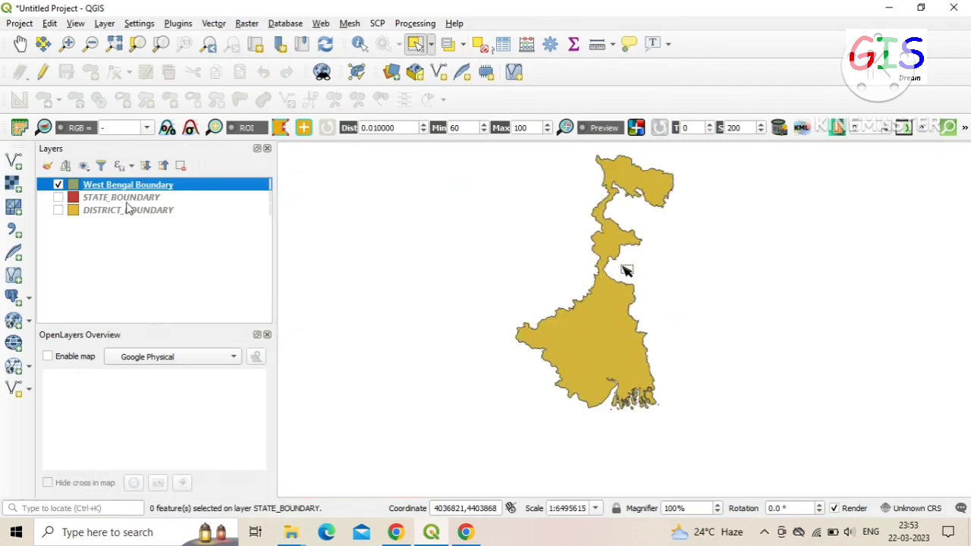
pyautogui.click(20, 43)
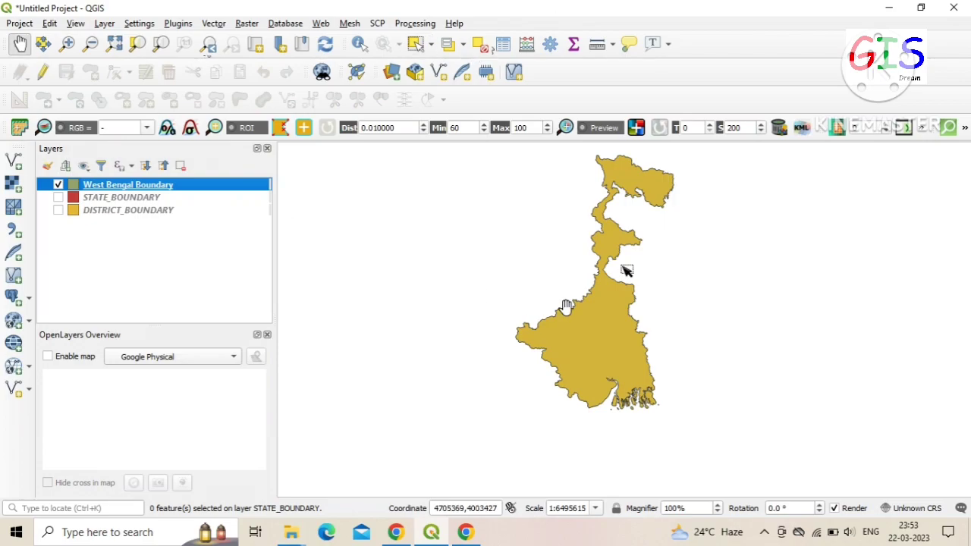
pyautogui.moveTo(564, 309); pyautogui.dragTo(523, 340)
pyautogui.scroll(1, 596, 238)
pyautogui.scroll(-1, 597, 238)
pyautogui.moveTo(606, 344); pyautogui.dragTo(620, 347)
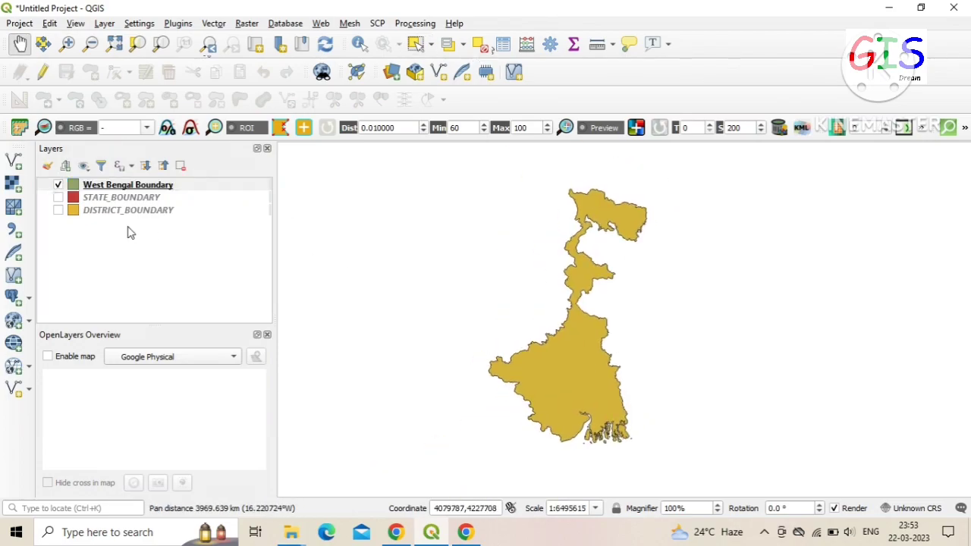
# Show DISTRICT_BOUNDARY, hide West Bengal Boundary, and bring West Bengal's districts into view.
pyautogui.click(59, 210)
pyautogui.click(58, 185)
pyautogui.scroll(1, 562, 397)
pyautogui.moveTo(562, 397); pyautogui.dragTo(507, 372)
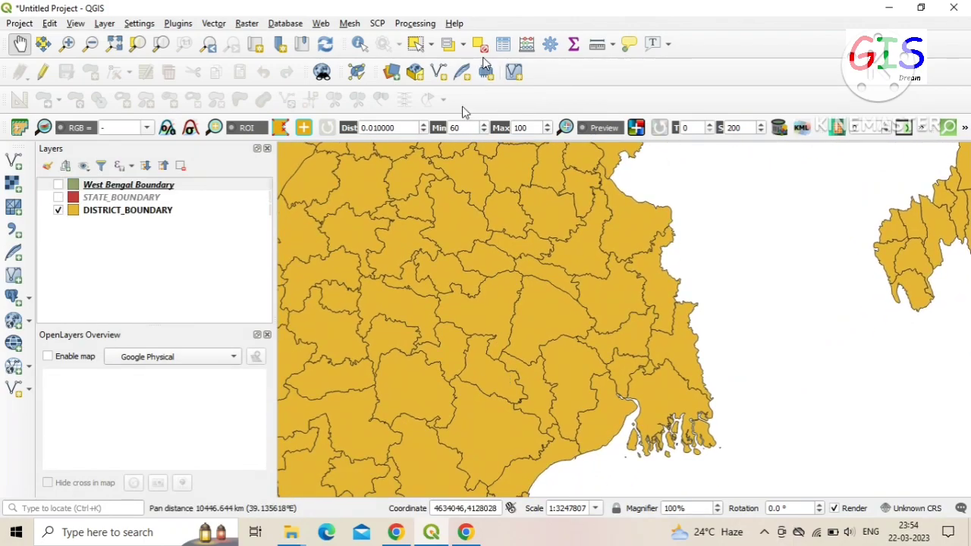
pyautogui.click(415, 44)
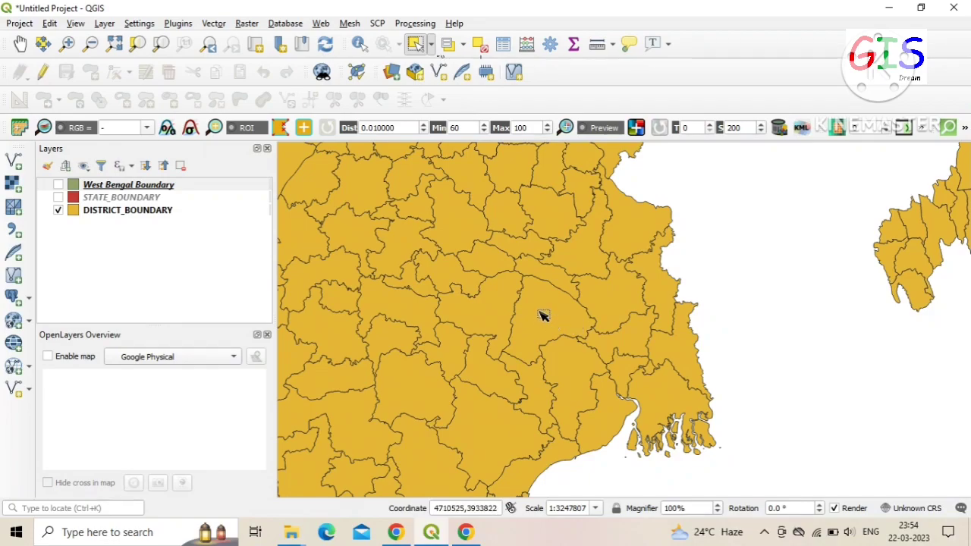
# Select the Bankura district on DISTRICT_BOUNDARY and start Save Selected Features As.
pyautogui.click(108, 213)
pyautogui.click(544, 317)
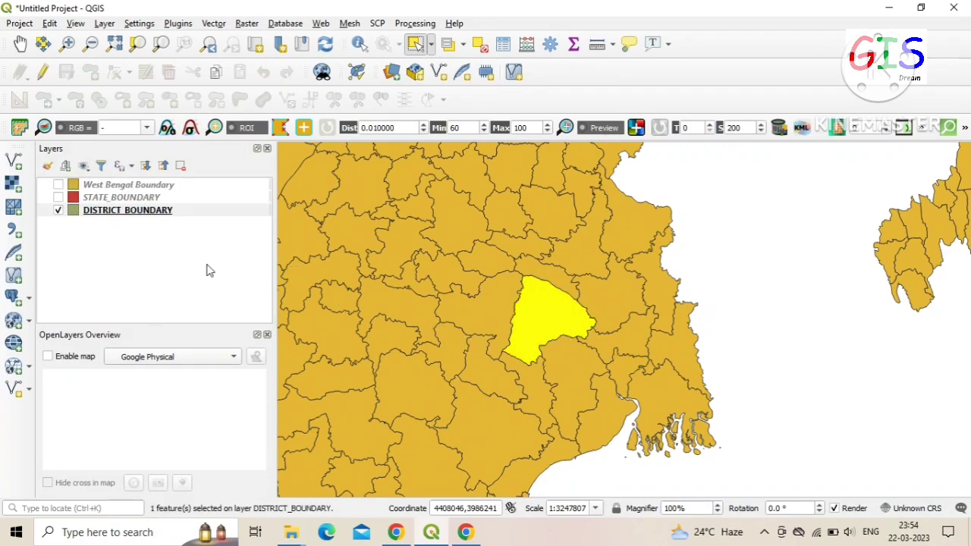
pyautogui.rightClick(140, 218)
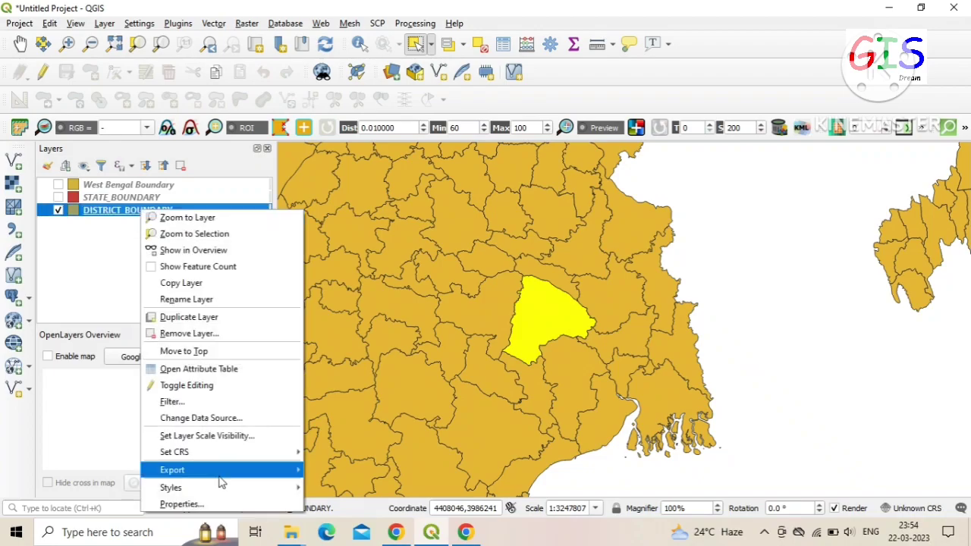
pyautogui.moveTo(223, 474)
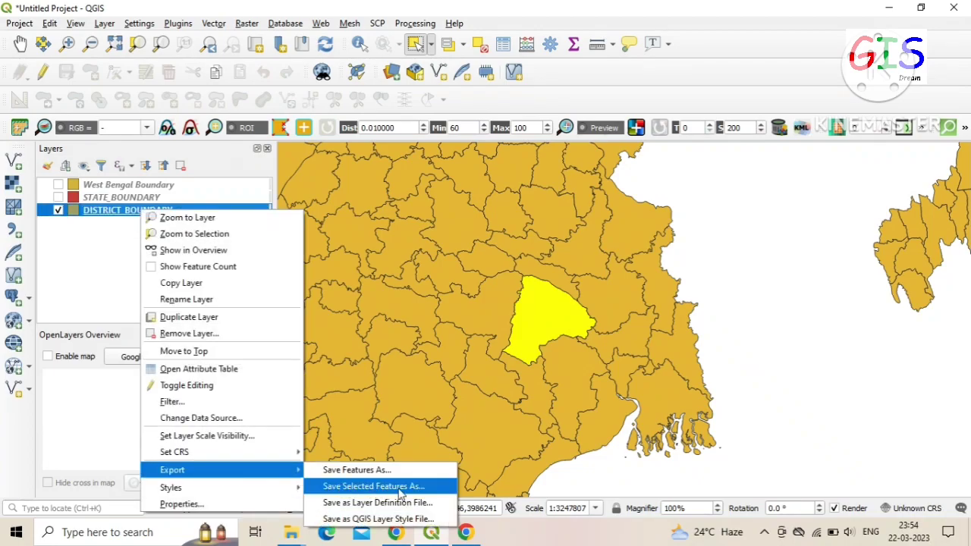
pyautogui.click(435, 488)
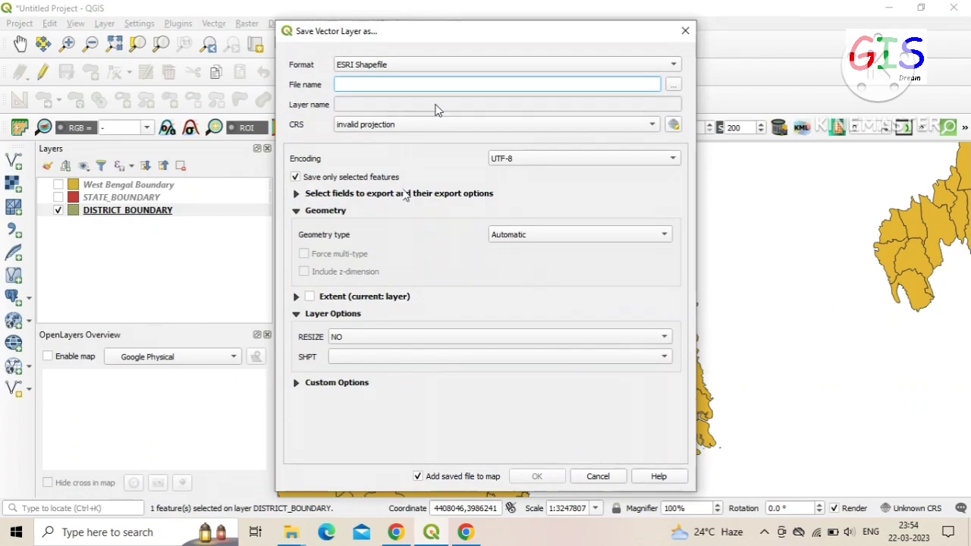
# Name the file Bankura_Boundary, set CRS EPSG:32645 WGS 84 / UTM zone 45N, and export.
pyautogui.click(673, 85)
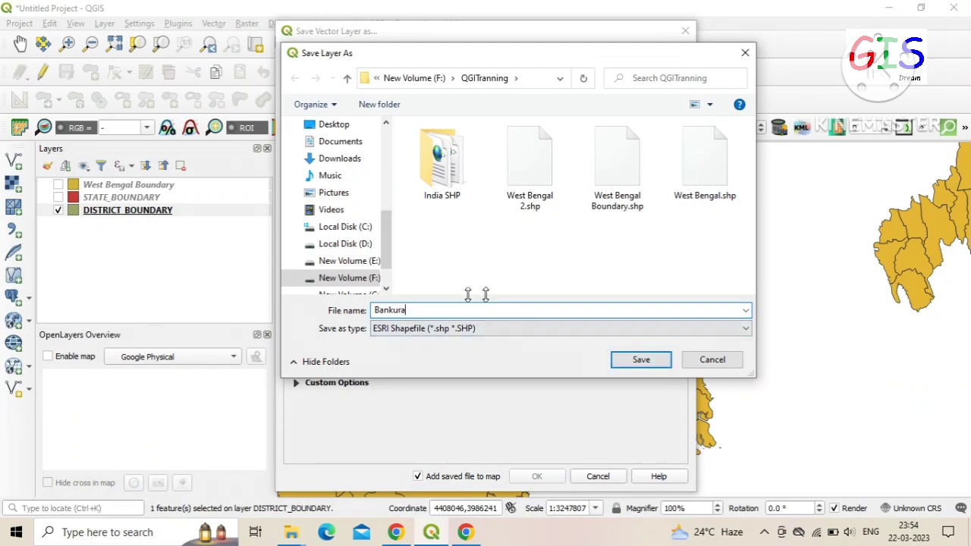
pyautogui.write('Bankura_Boundary')
pyautogui.click(628, 362)
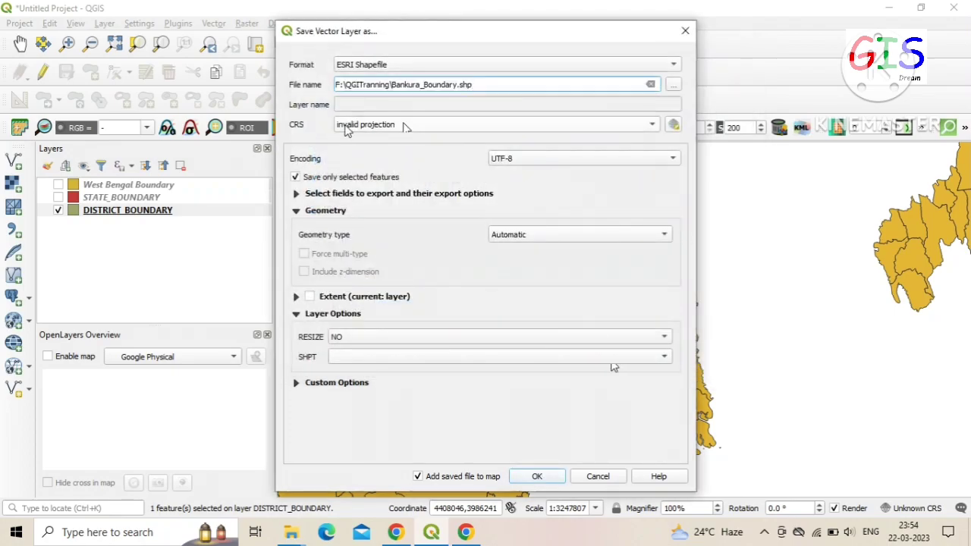
pyautogui.click(672, 125)
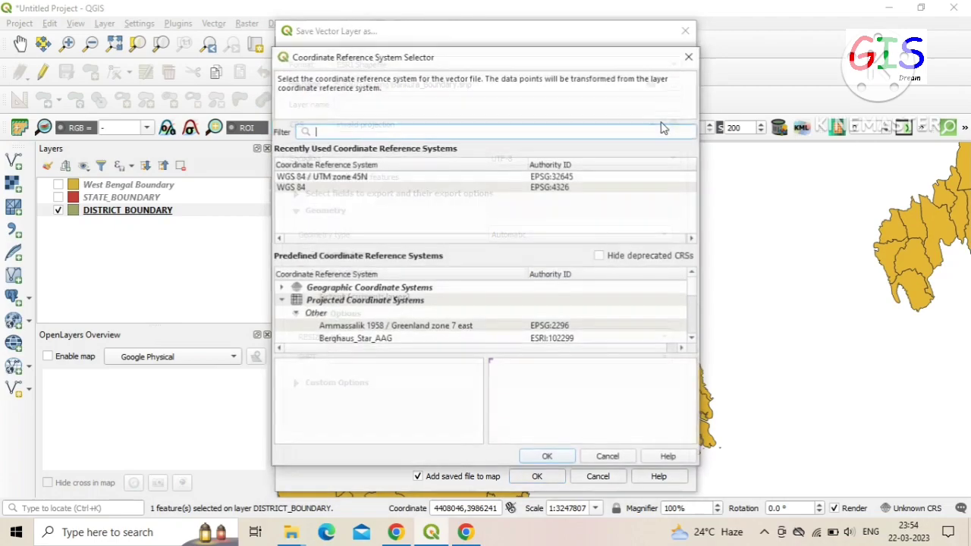
pyautogui.click(358, 177)
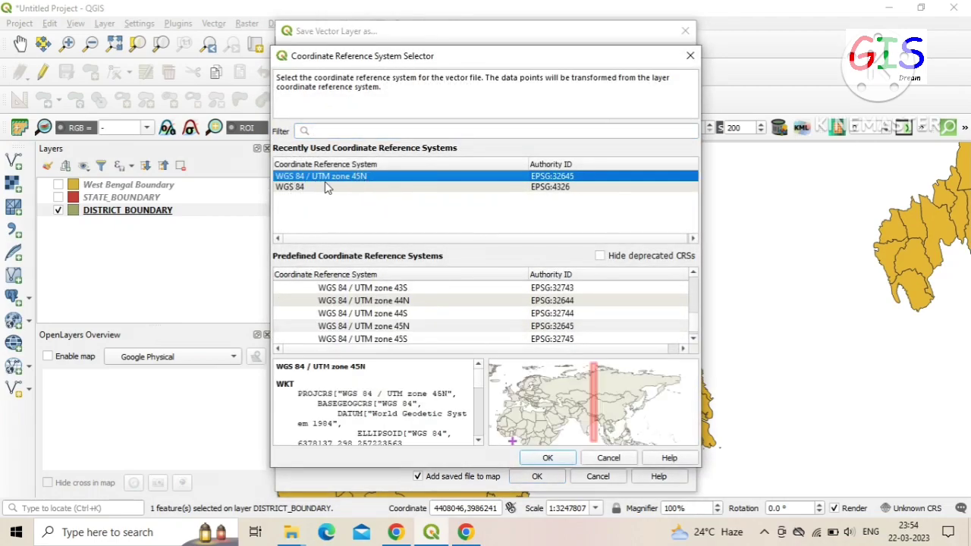
pyautogui.click(547, 460)
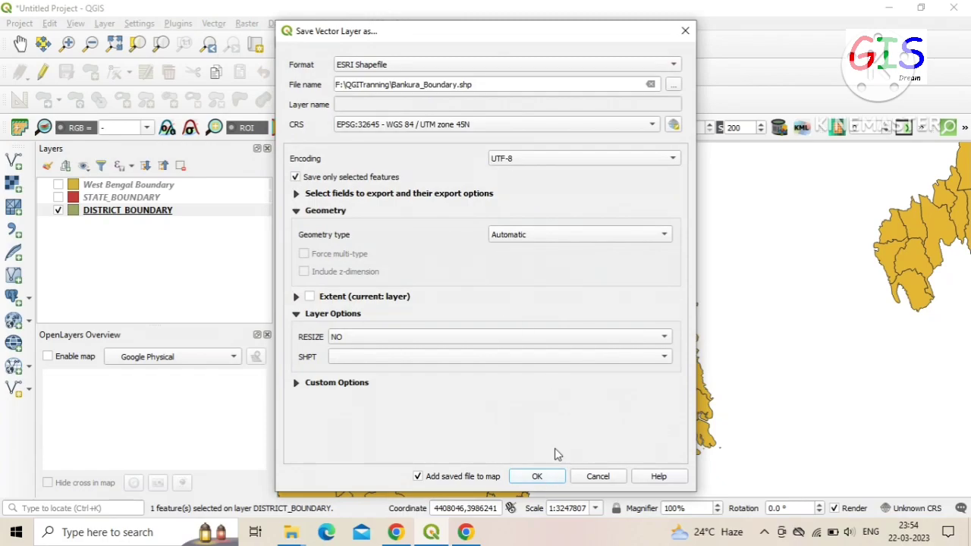
pyautogui.click(537, 475)
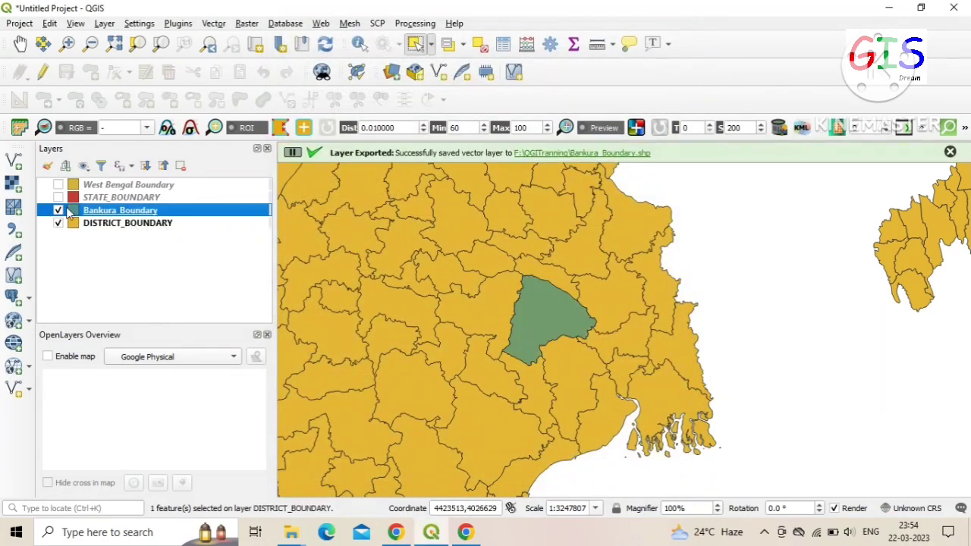
# Hide DISTRICT_BOUNDARY, then zoom in and centre the map on the Bankura Boundary polygon.
pyautogui.click(59, 223)
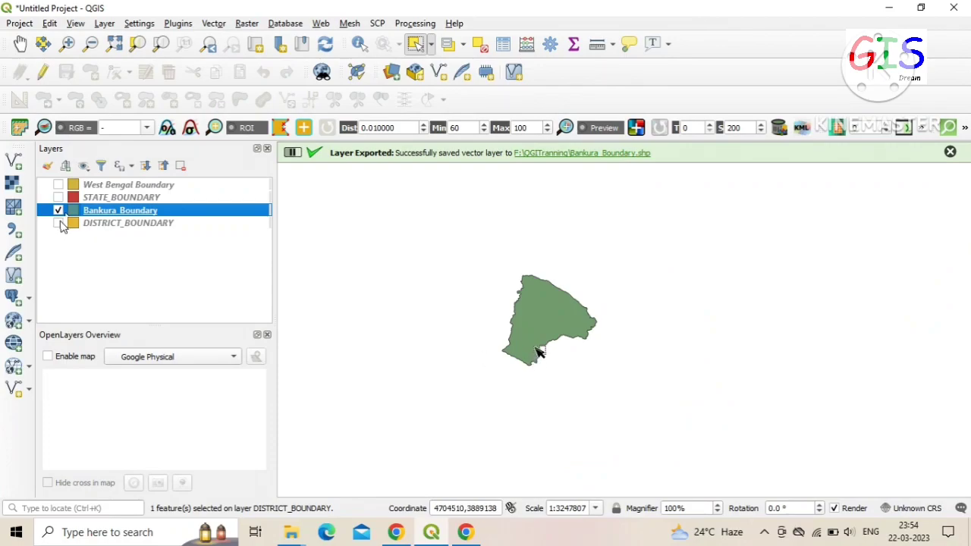
pyautogui.scroll(1, 538, 352)
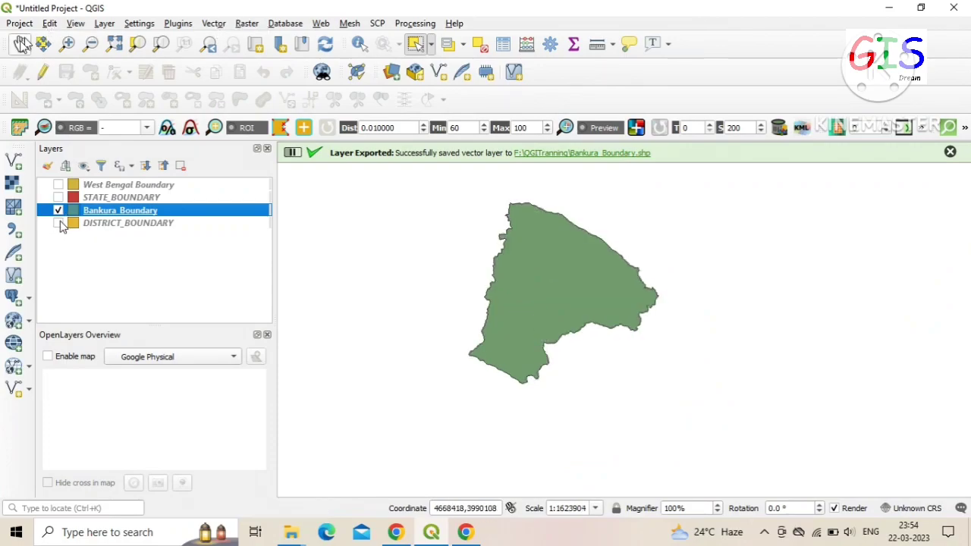
pyautogui.scroll(1, 541, 241)
pyautogui.scroll(-1, 518, 198)
pyautogui.scroll(1, 533, 241)
pyautogui.scroll(-1, 533, 241)
pyautogui.moveTo(590, 241); pyautogui.dragTo(573, 275)
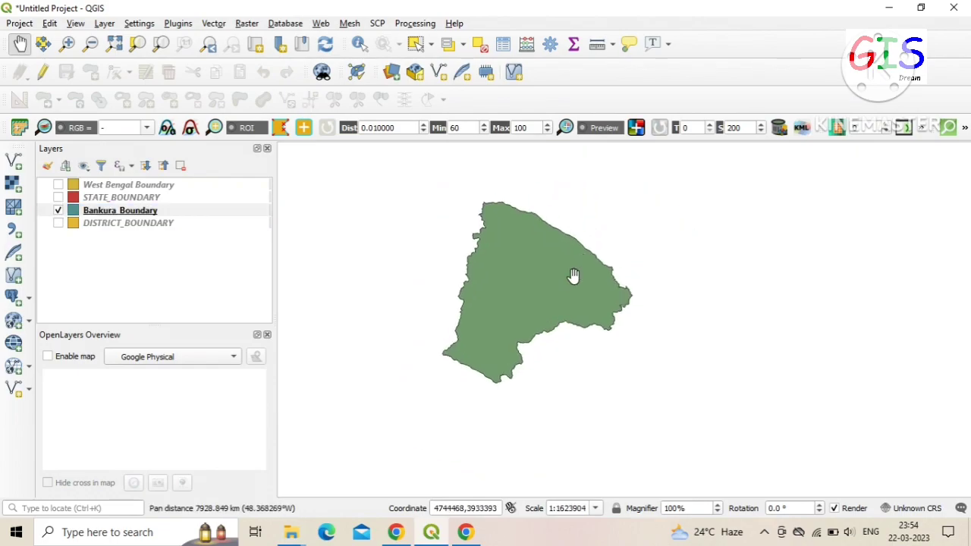